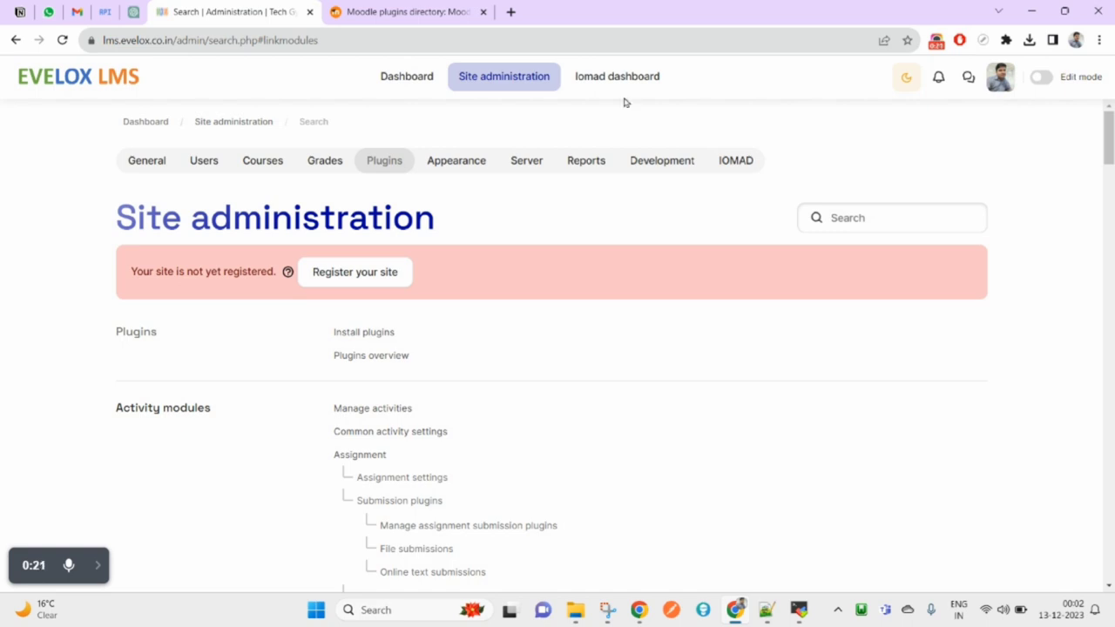
Switch to the Moodle plugins directory tab showing the Moodle Adminer plugin page.
click(413, 7)
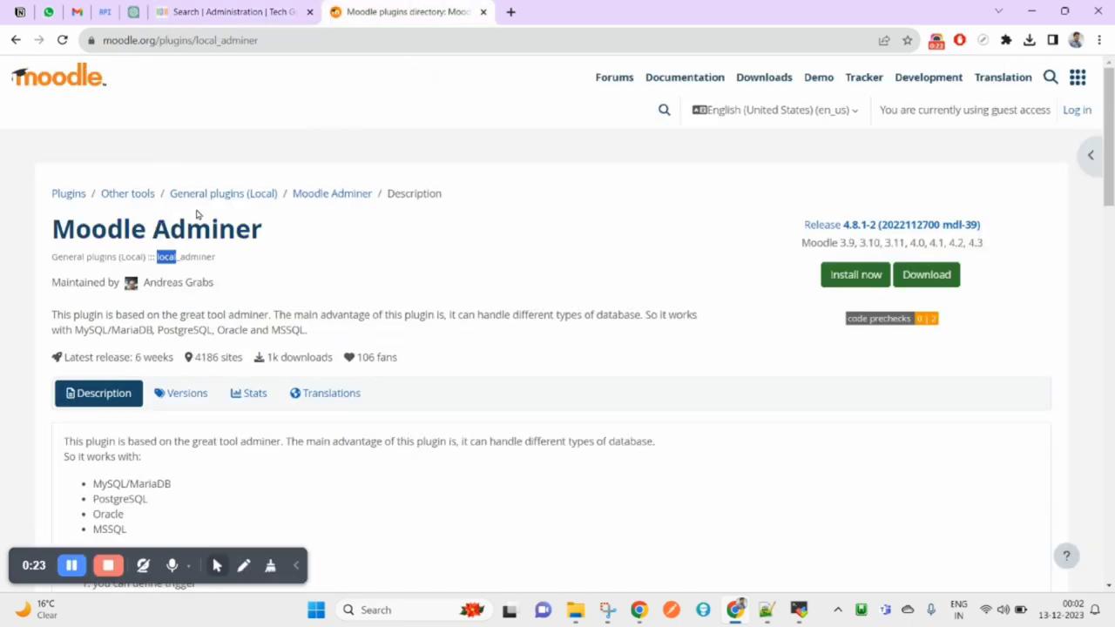
Confirm the Moodle Adminer zip is in recent downloads, then return to Evelox LMS Site administration.
double_click(104, 229)
triple_click(104, 229)
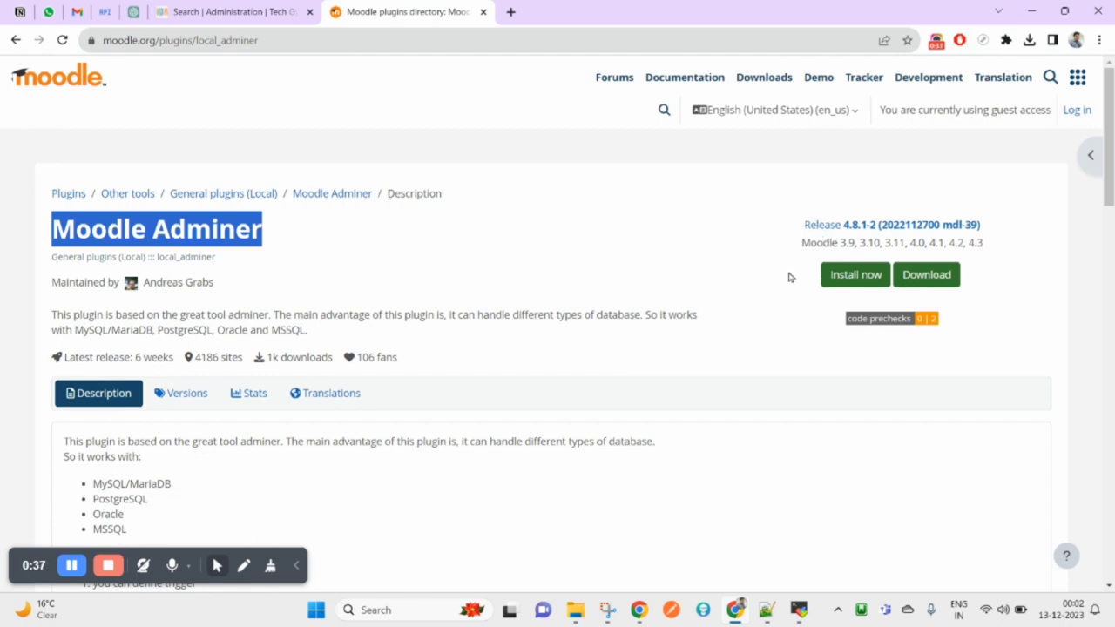
click(1029, 40)
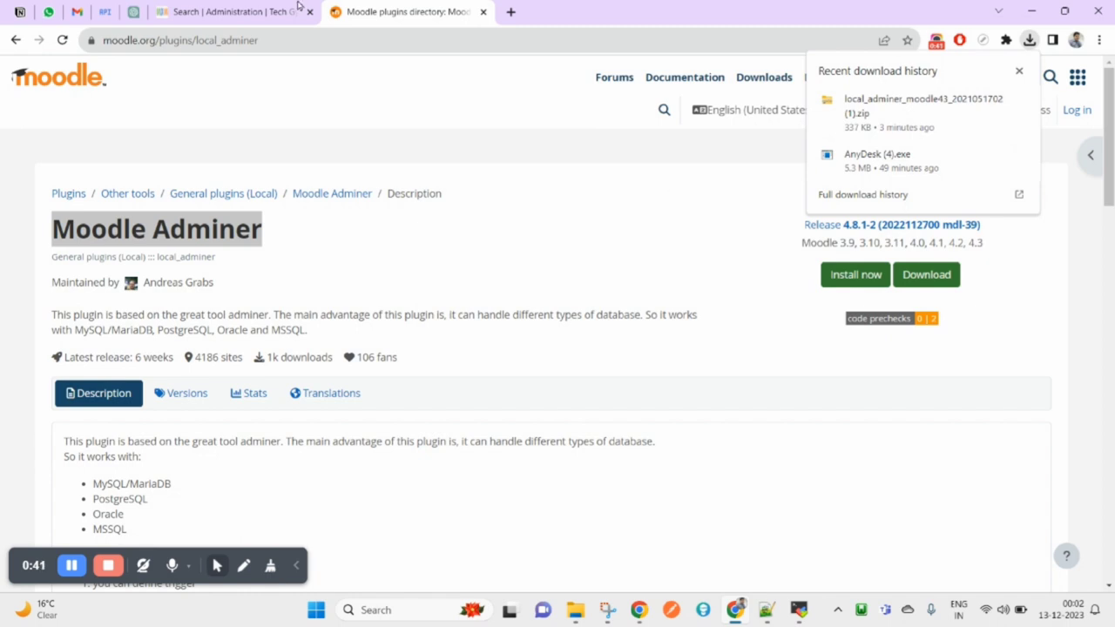
click(554, 288)
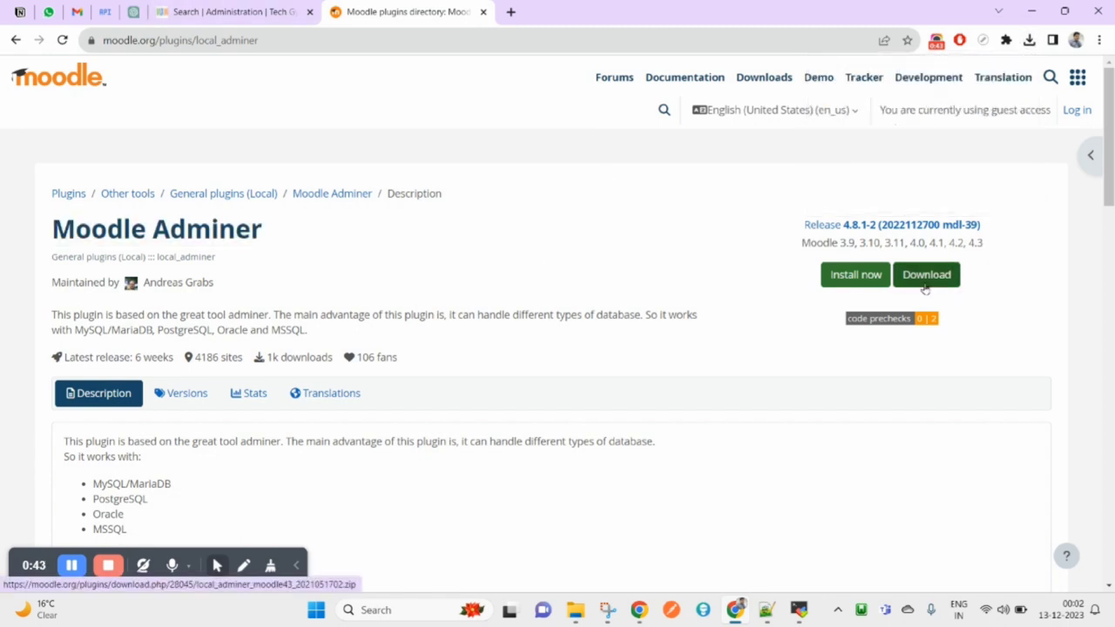
click(250, 8)
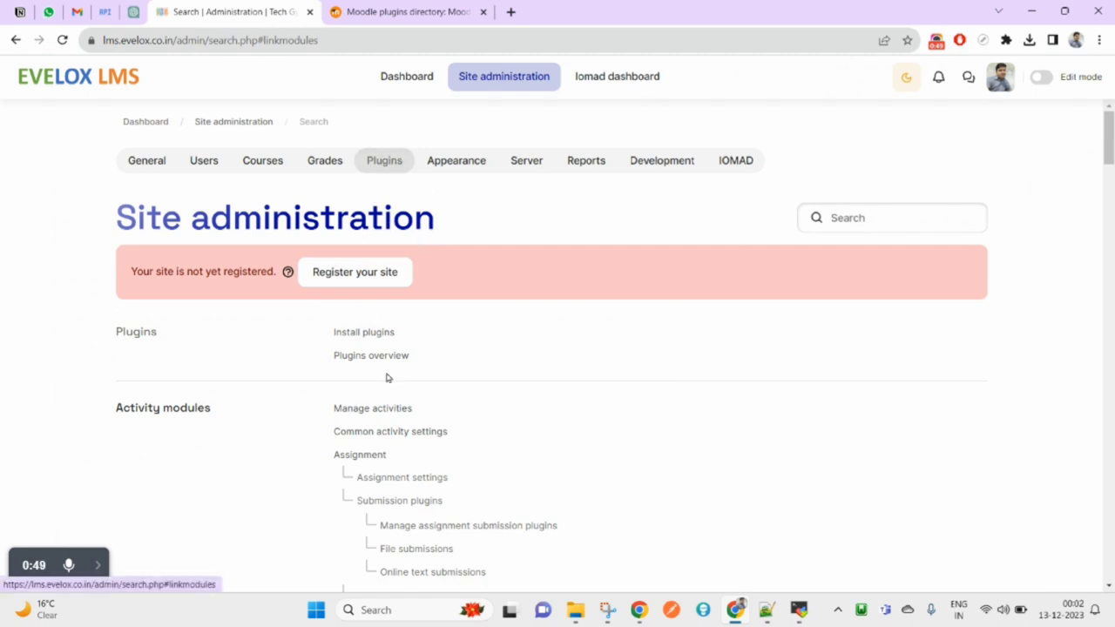
Upload the downloaded Adminer zip through Install plugins, validate it and reach the plugins check.
click(368, 332)
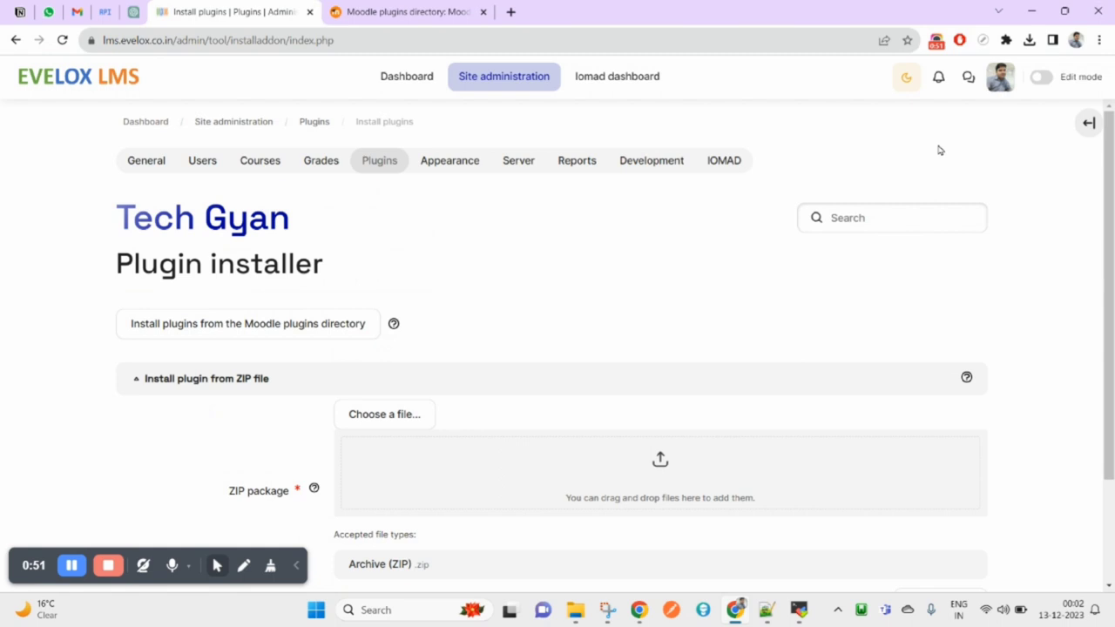
click(1029, 40)
drag(934, 101, 418, 468)
scroll(584, 328, down, 2)
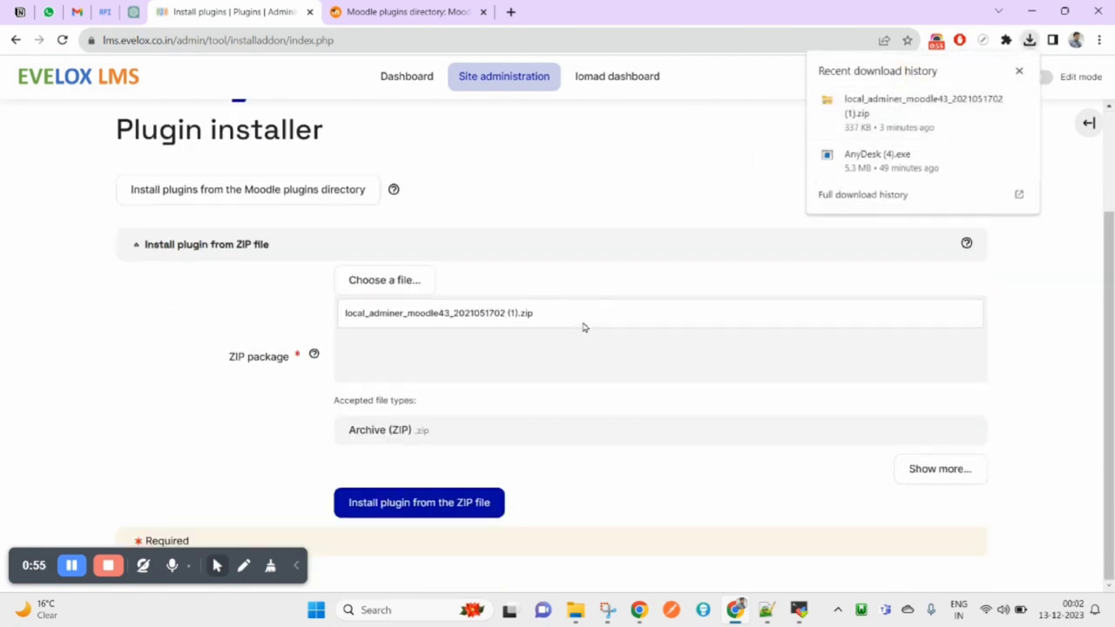
click(435, 503)
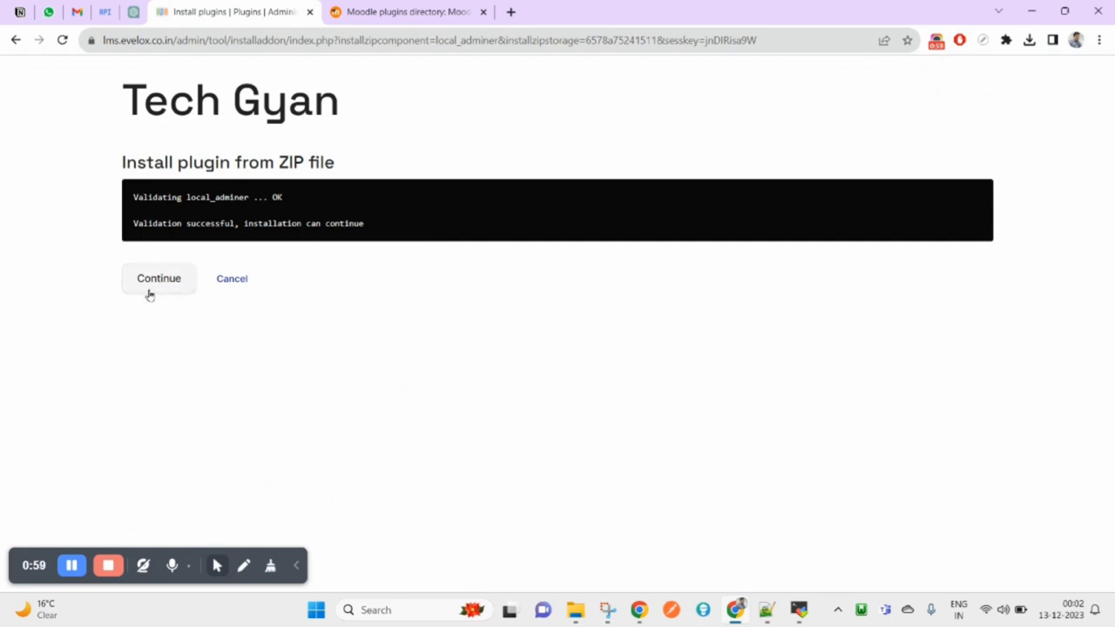
click(151, 285)
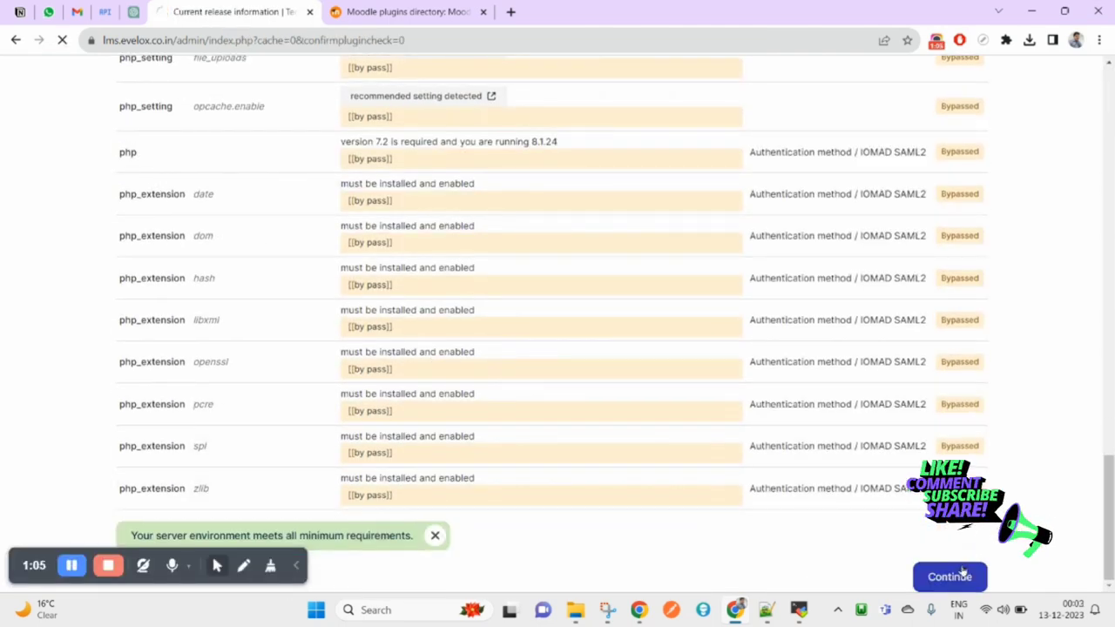
scroll(571, 454, down, 1)
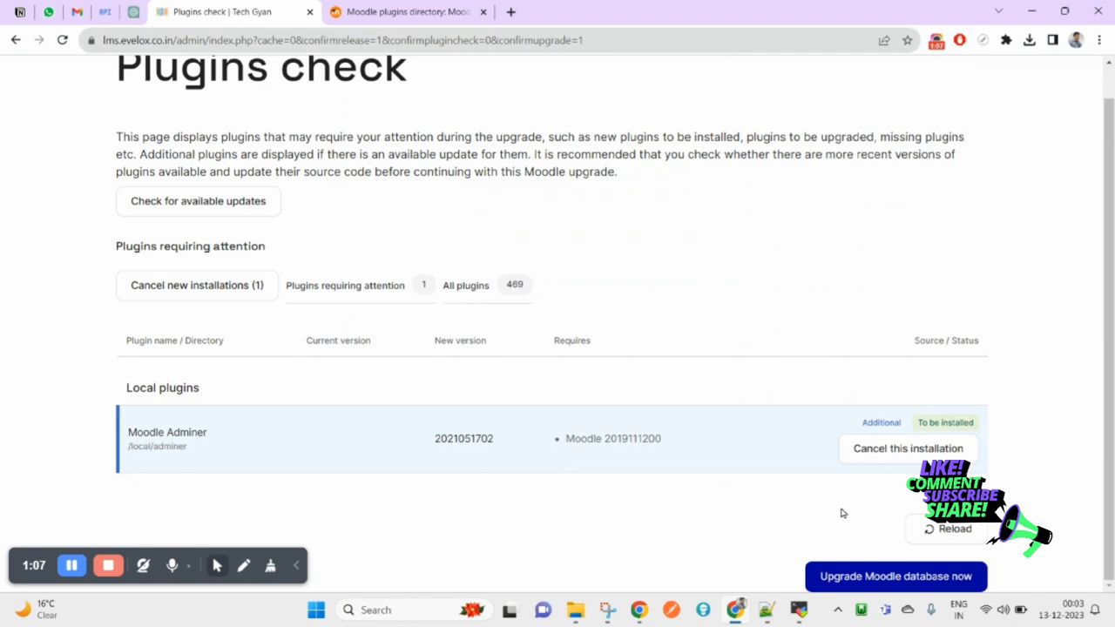
Upgrade the database to install Moodle Adminer, save its new settings, and decline browser password saving.
click(908, 577)
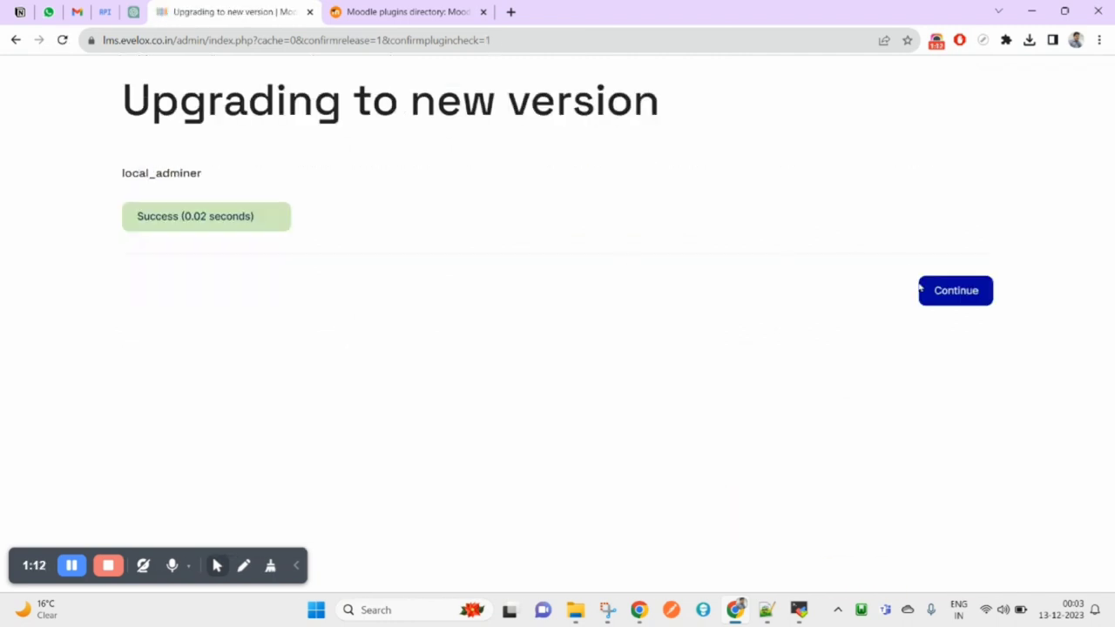
click(942, 304)
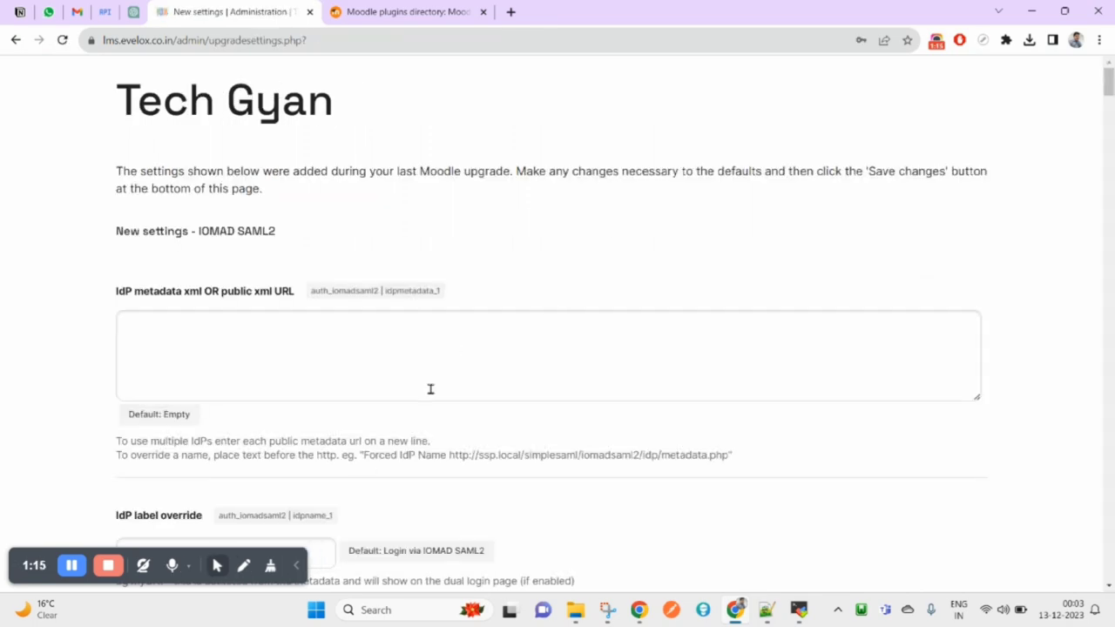
scroll(430, 389, down, 15)
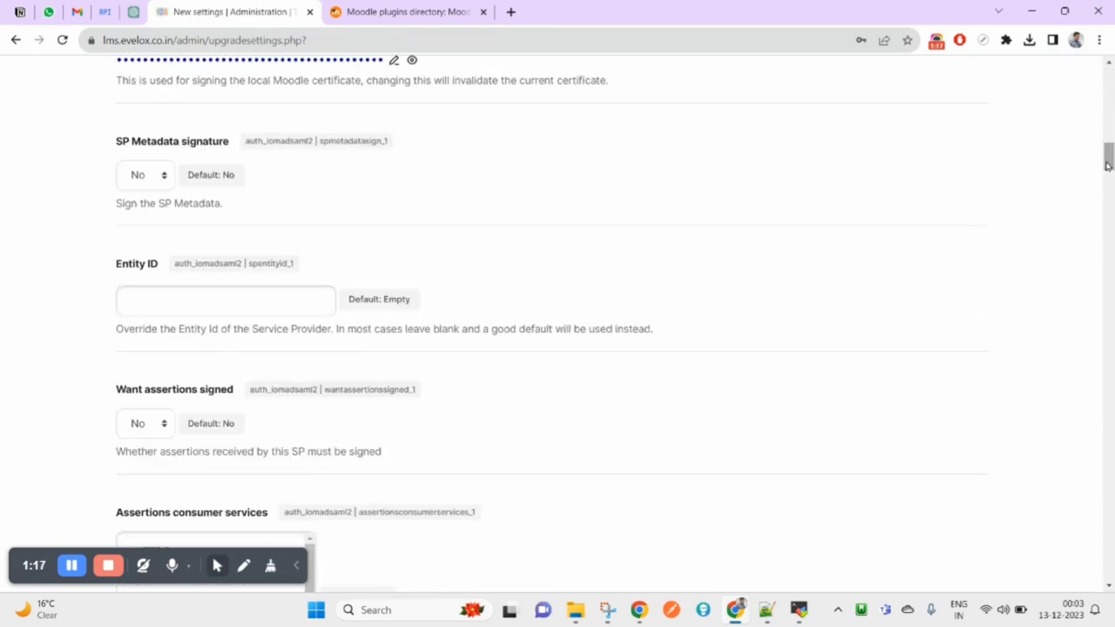
drag(1108, 166, 1067, 579)
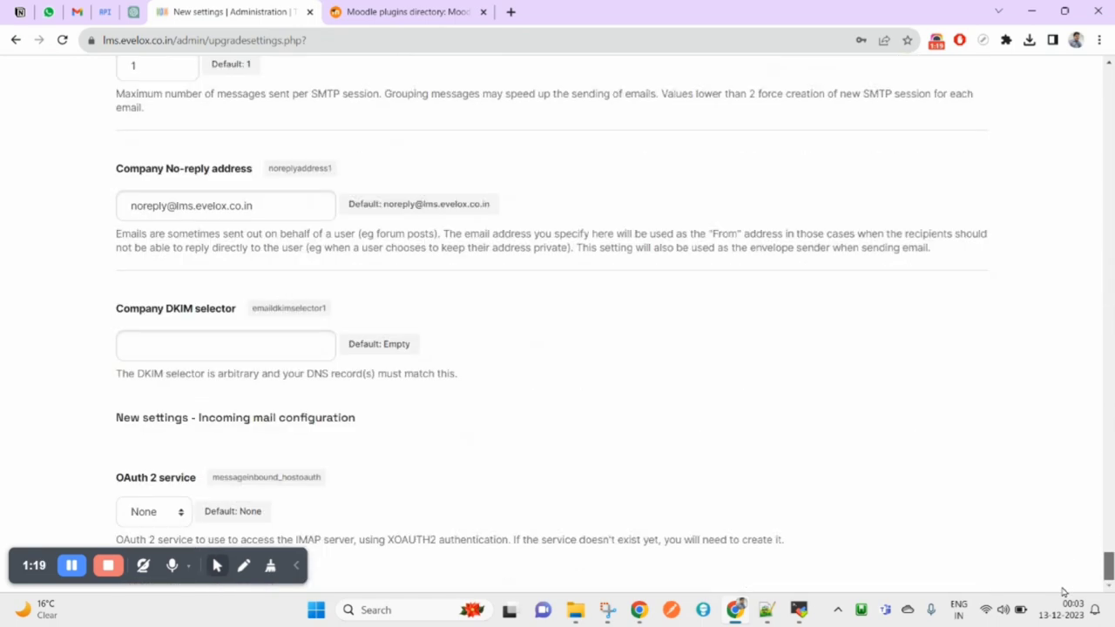
click(296, 566)
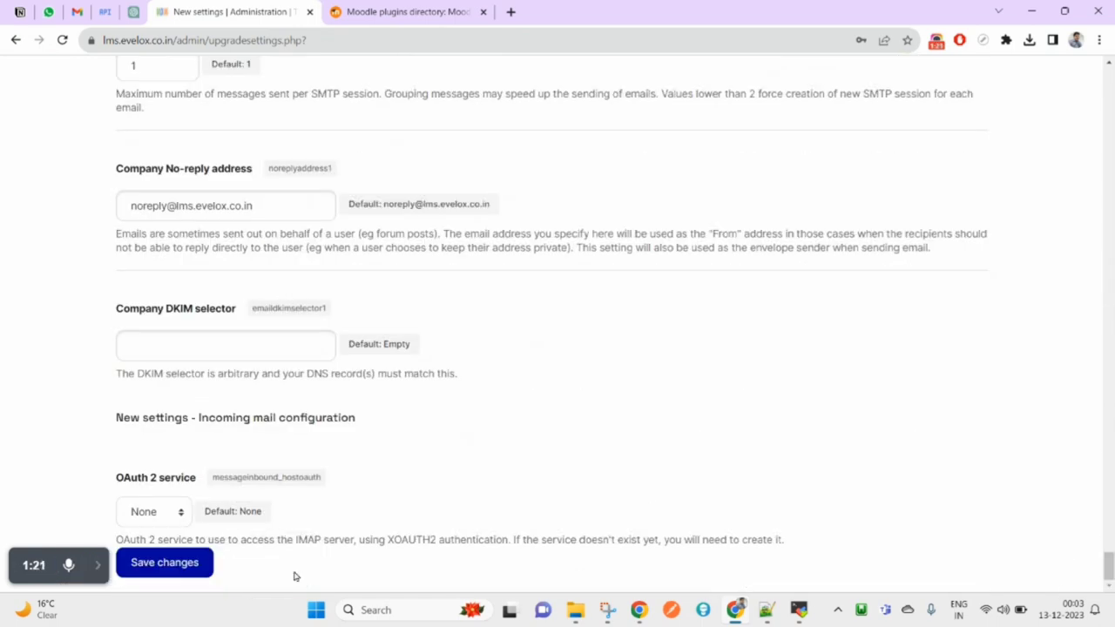
click(195, 568)
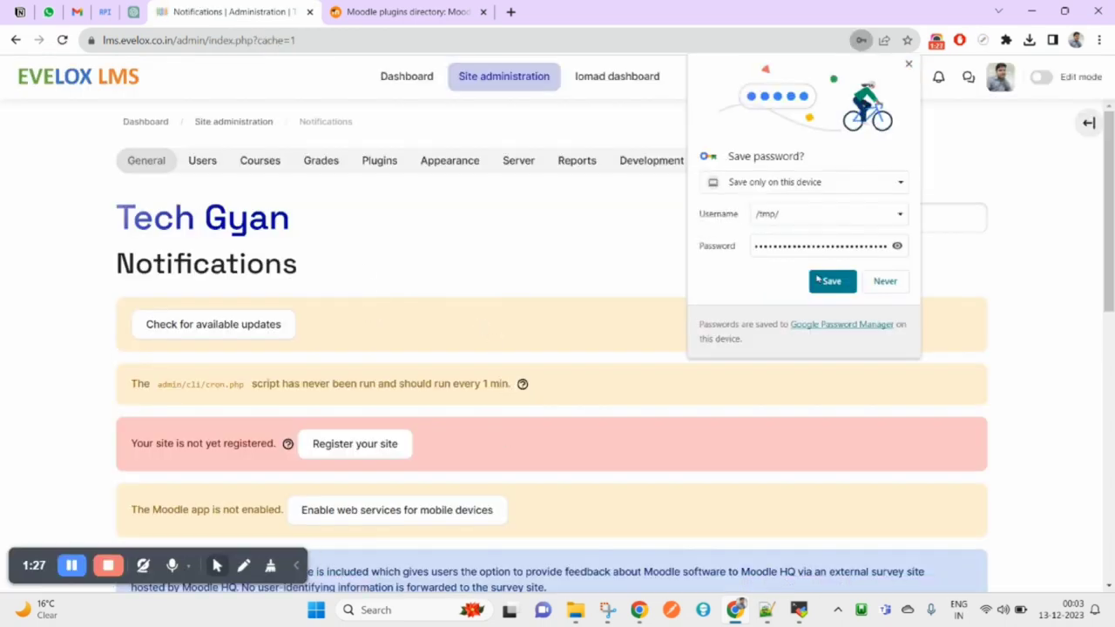
click(885, 288)
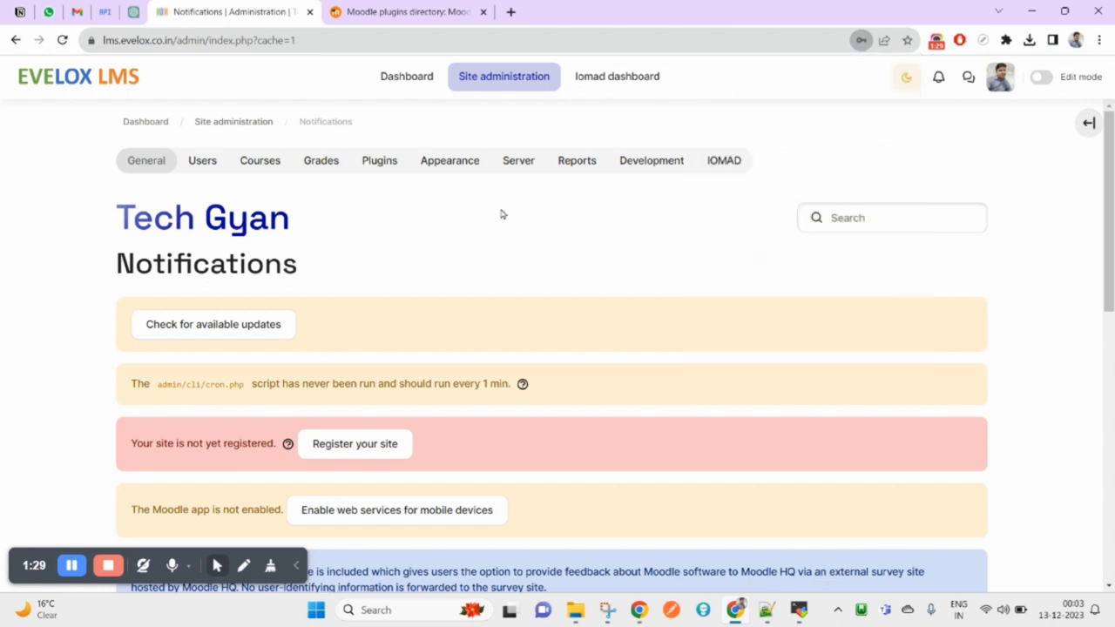
Search the Plugins page for 'moodle' and open the Local plugins category.
click(381, 164)
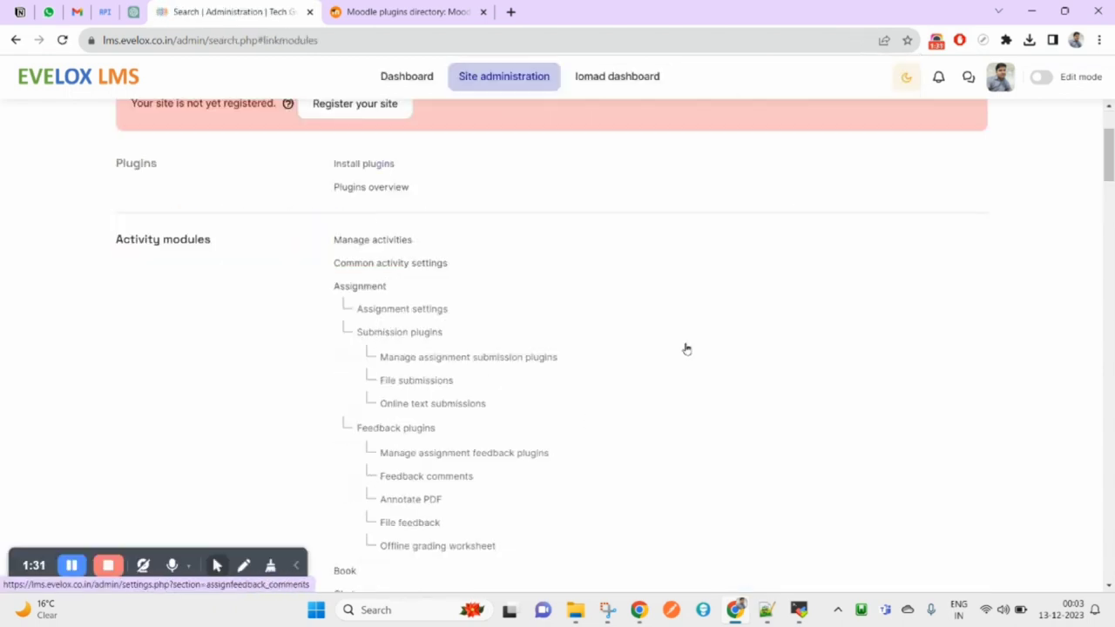
key(ctrl+f)
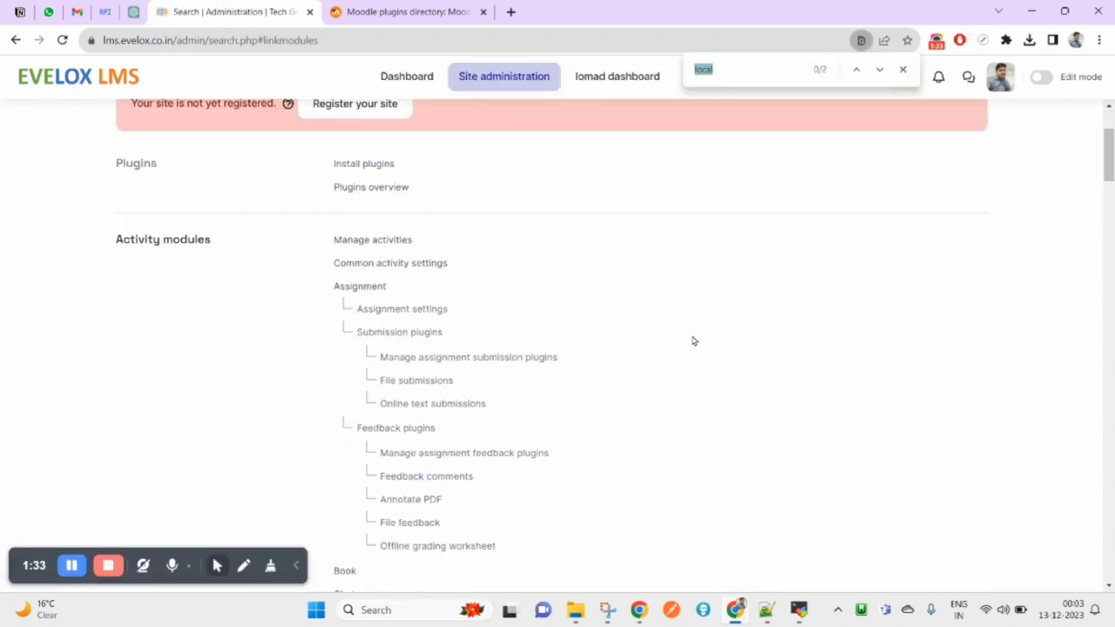
text(lo)
key(BackSpace)
text(moodle)
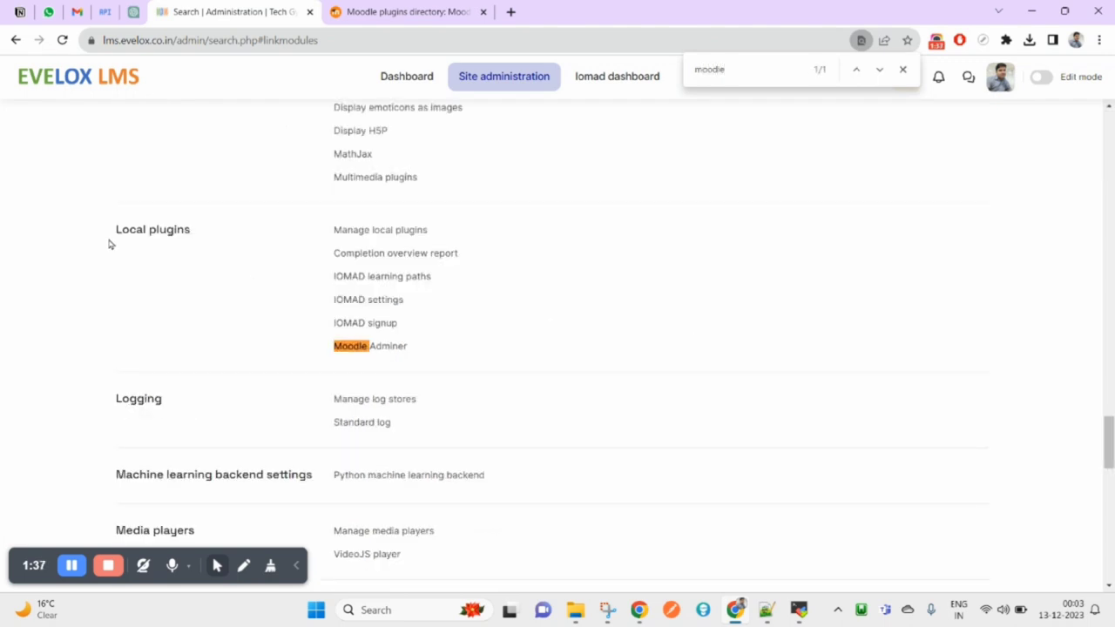
drag(109, 244, 180, 229)
click(180, 229)
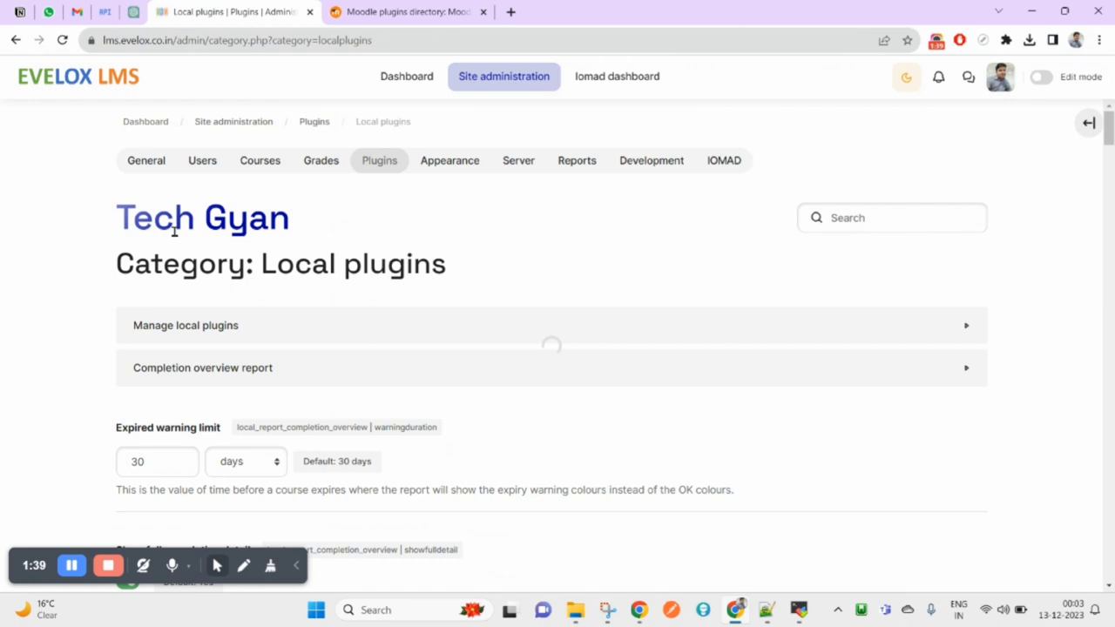
Back on the admin search page, open Moodle Adminer settings under Local plugins in a new tab.
click(16, 40)
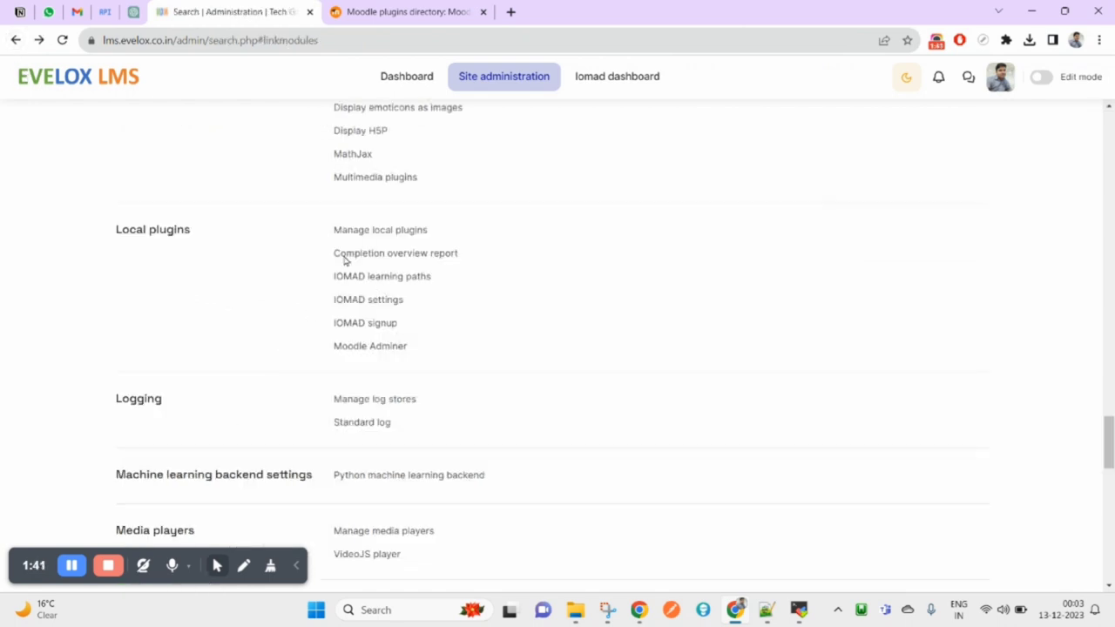
drag(426, 351, 321, 354)
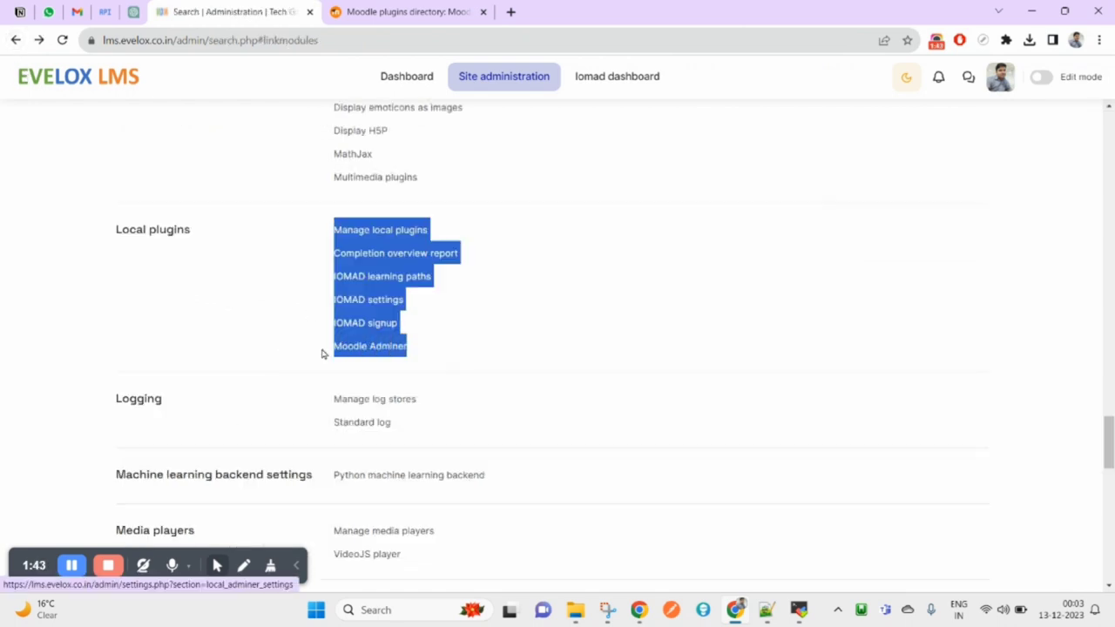
click(480, 359)
middle_click(393, 353)
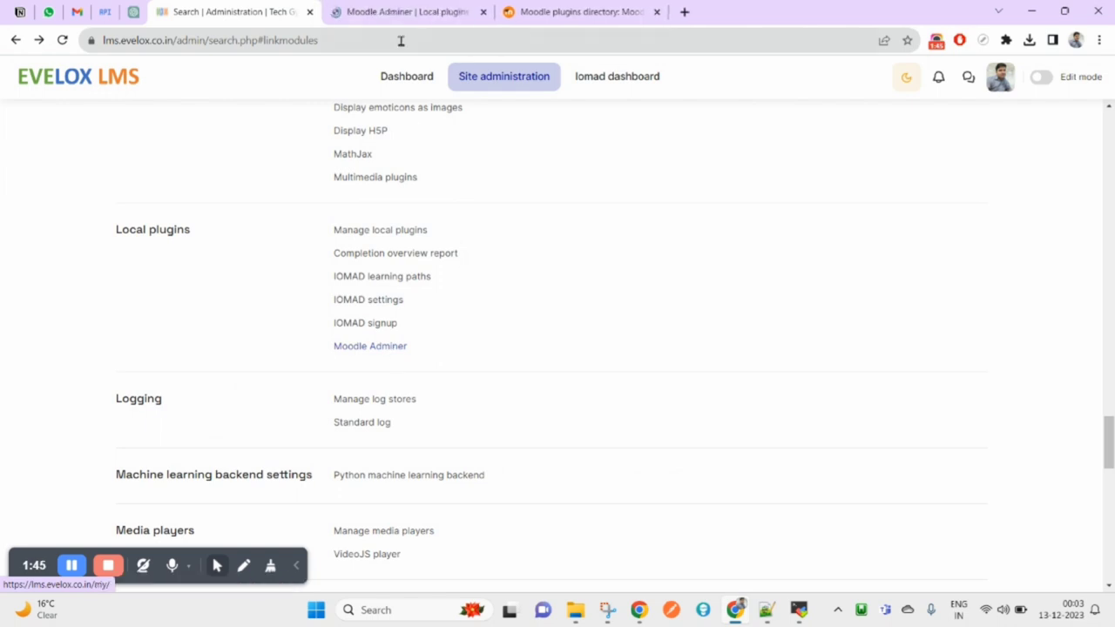
key(ctrl+Tab)
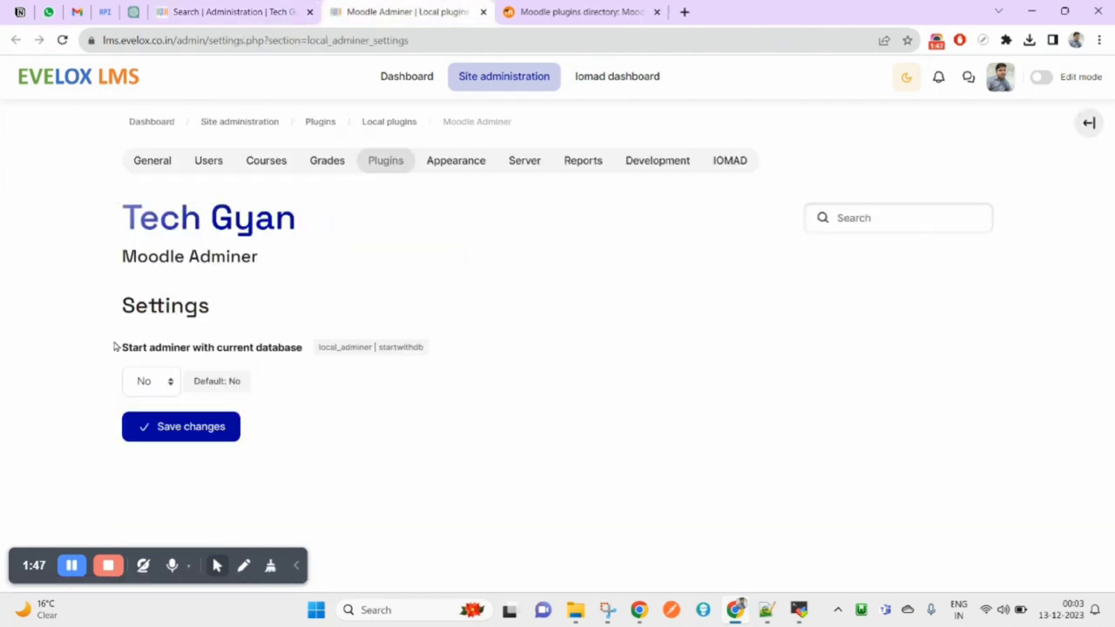
Change 'Start adminer with current database' from No to Yes and save the setting.
drag(114, 346, 299, 347)
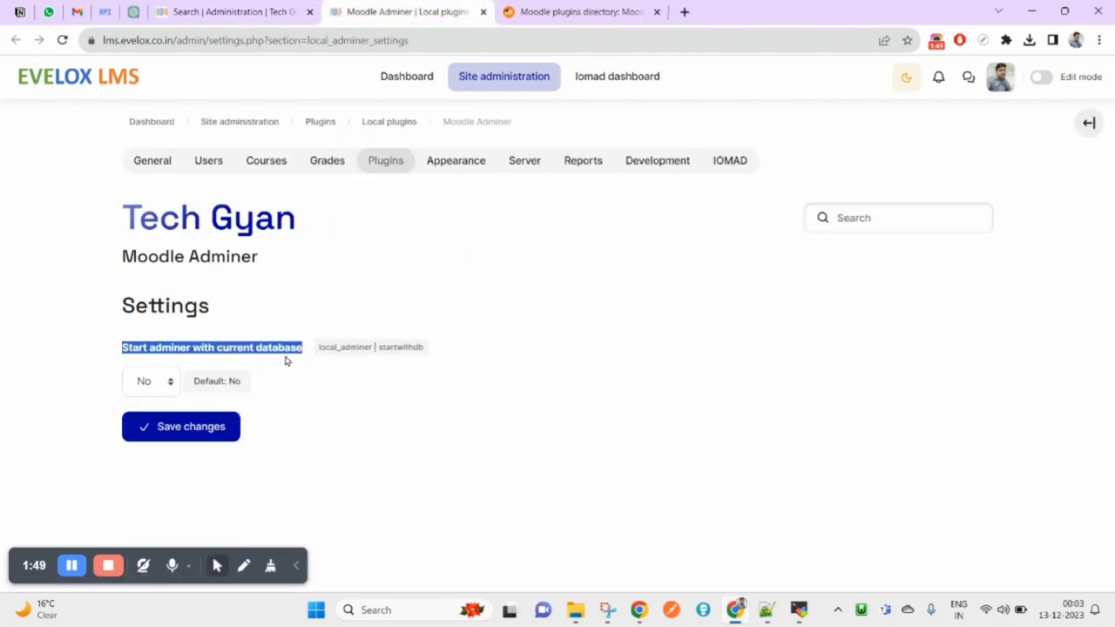
double_click(130, 347)
drag(128, 349, 266, 350)
click(177, 386)
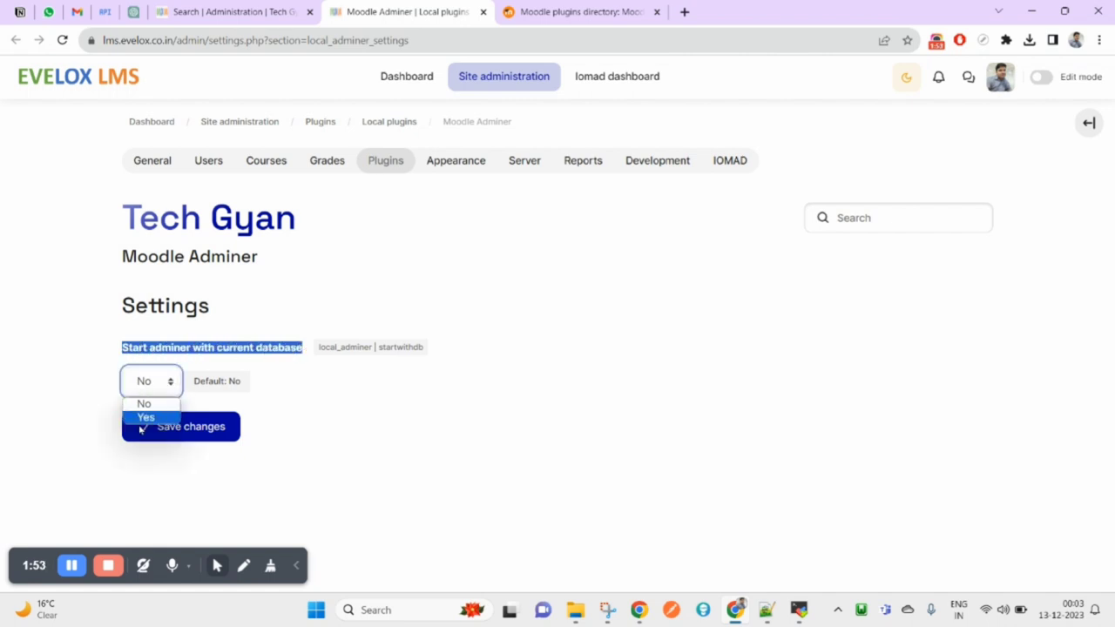
click(141, 417)
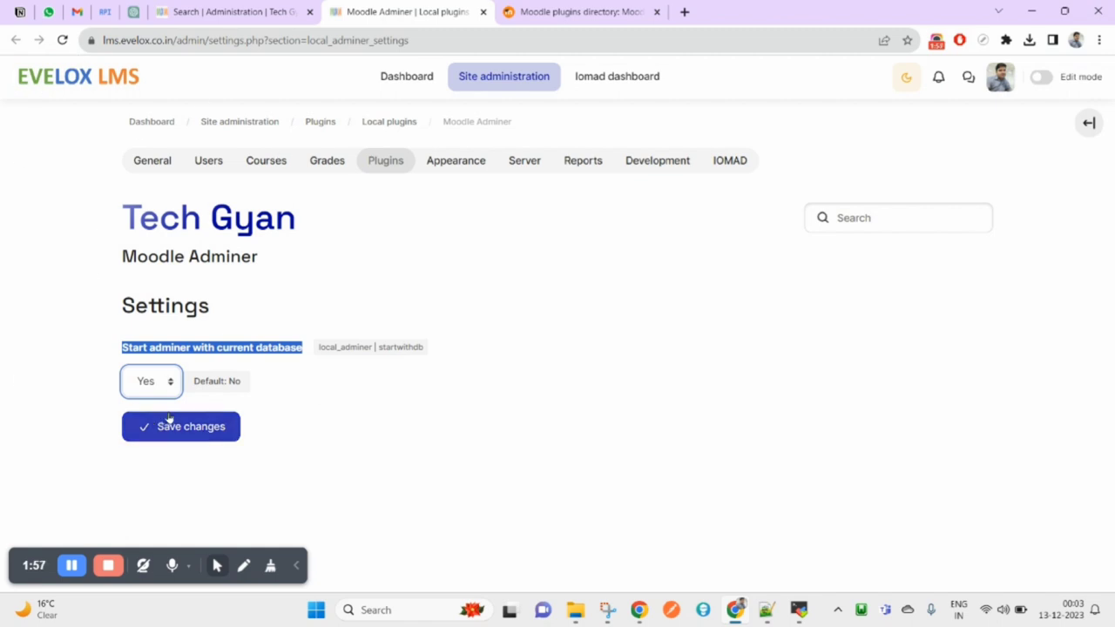
click(189, 440)
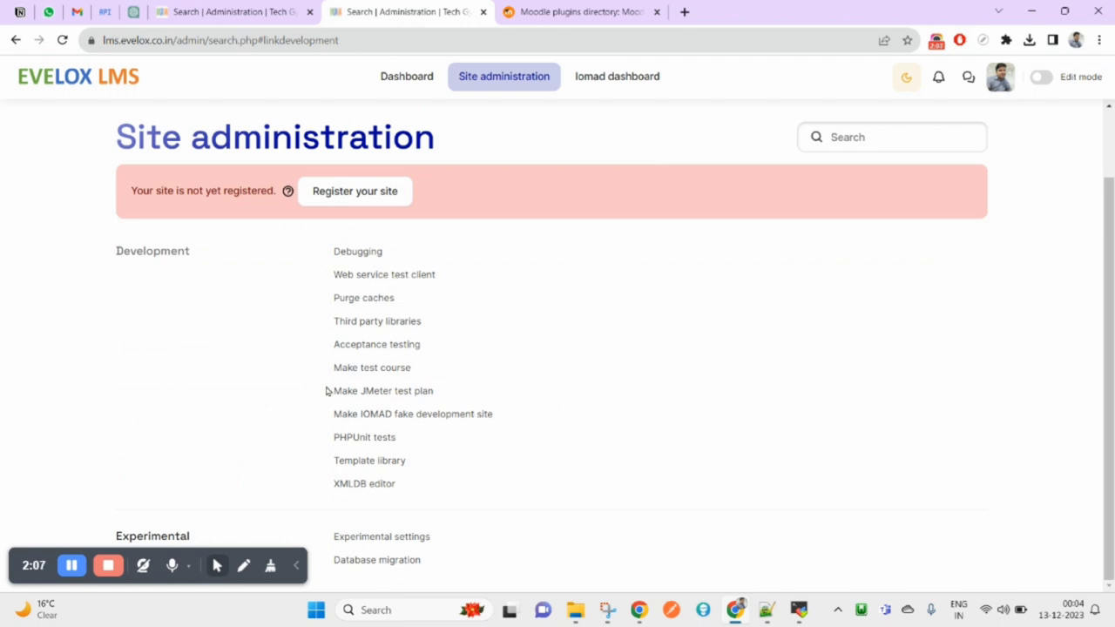
Browse the Development and Server admin categories, locating Moodle Adminer under Server, then return to General.
scroll(474, 406, up, 1)
scroll(475, 410, down, 1)
scroll(498, 149, up, 1)
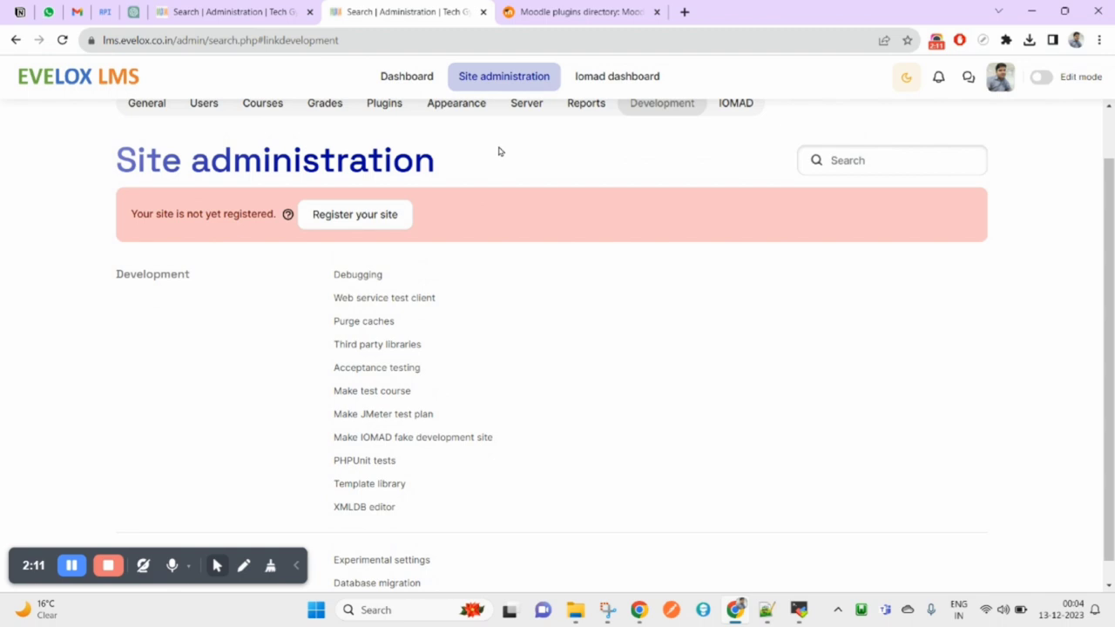
click(537, 169)
scroll(502, 460, down, 1)
scroll(502, 459, down, 4)
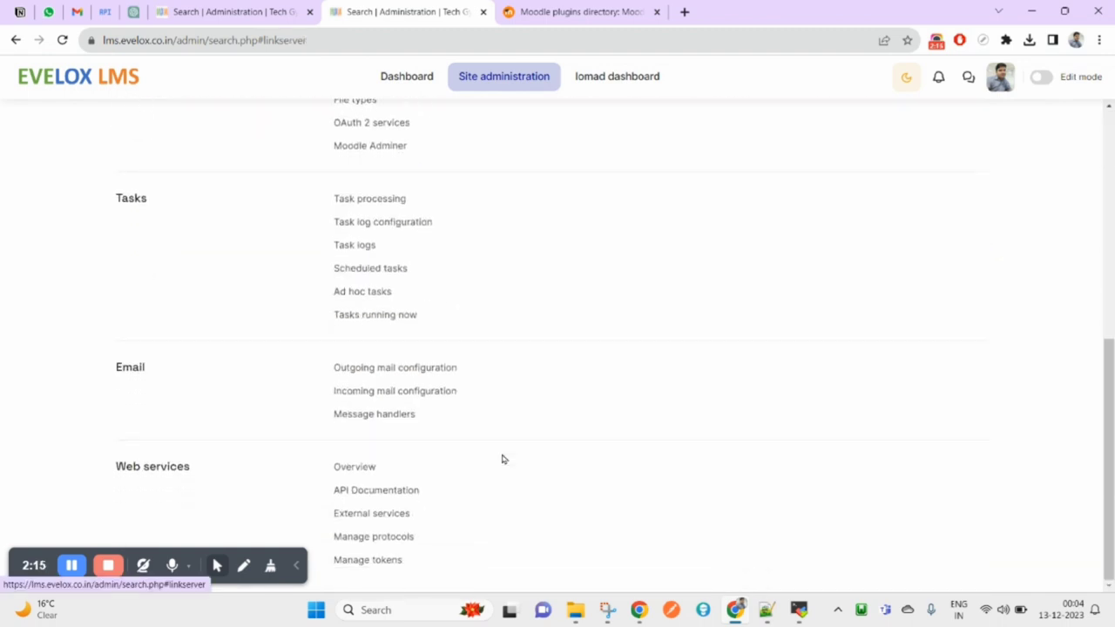
scroll(502, 459, up, 5)
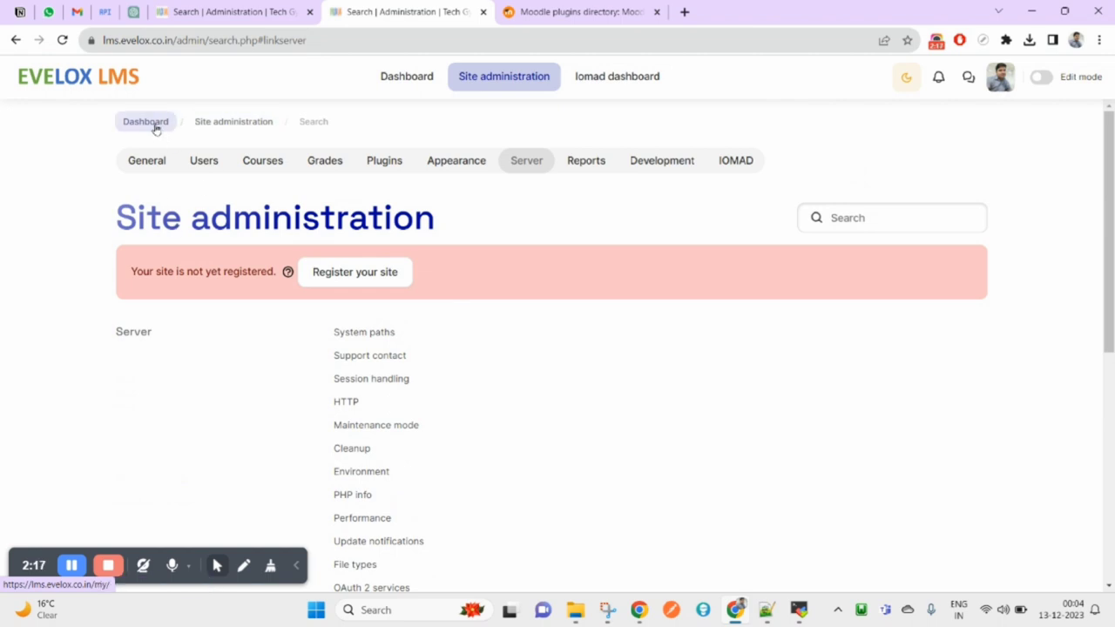
click(502, 85)
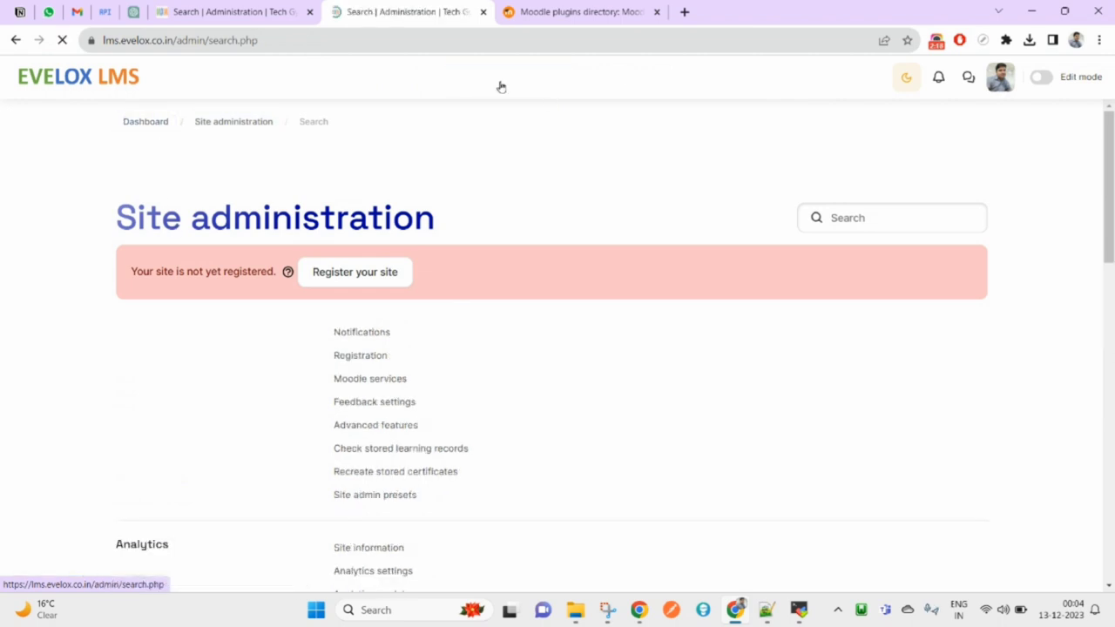
Search the admin settings for 'adminer' and scroll through the Moodle Adminer results.
click(843, 221)
text(adminer)
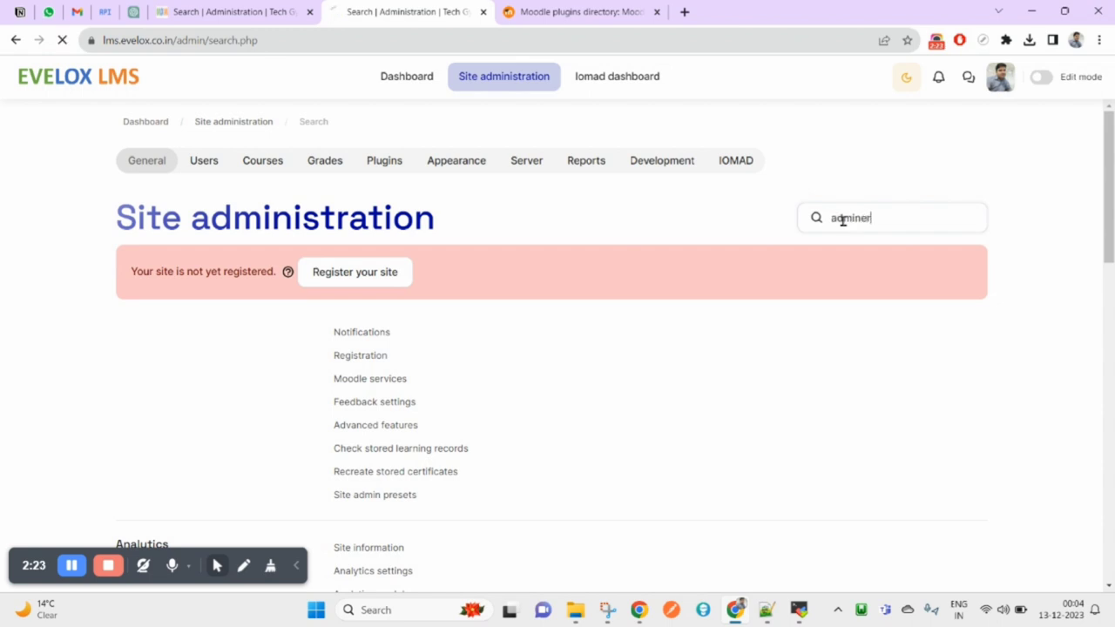
scroll(429, 442, down, 2)
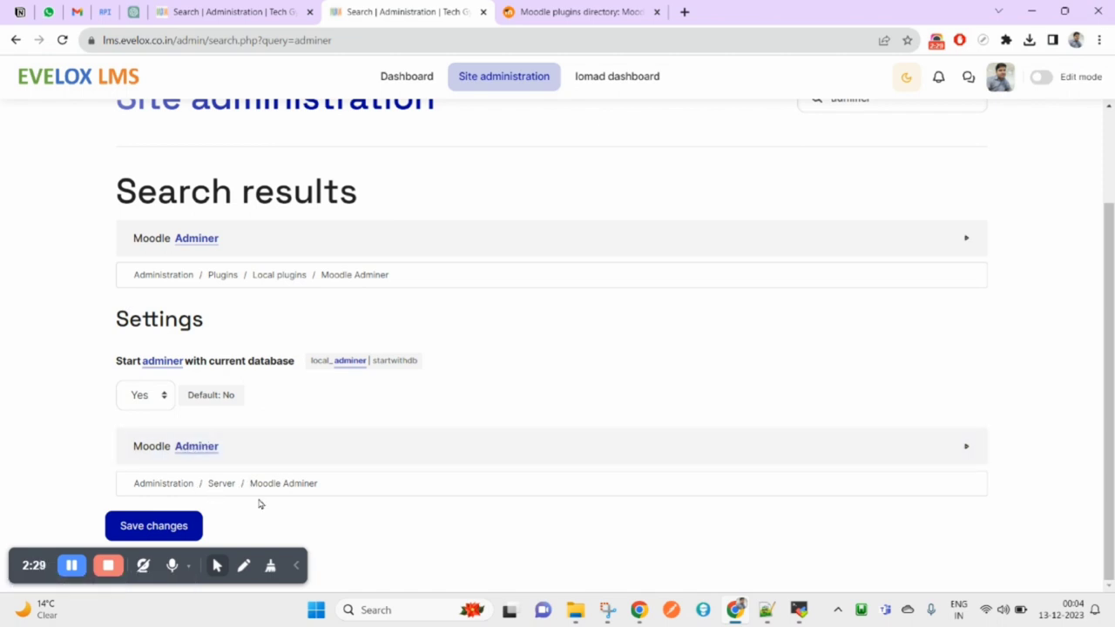
Launch Adminer from its Server entry, keep the LMS database selected, and open SQL command.
click(197, 453)
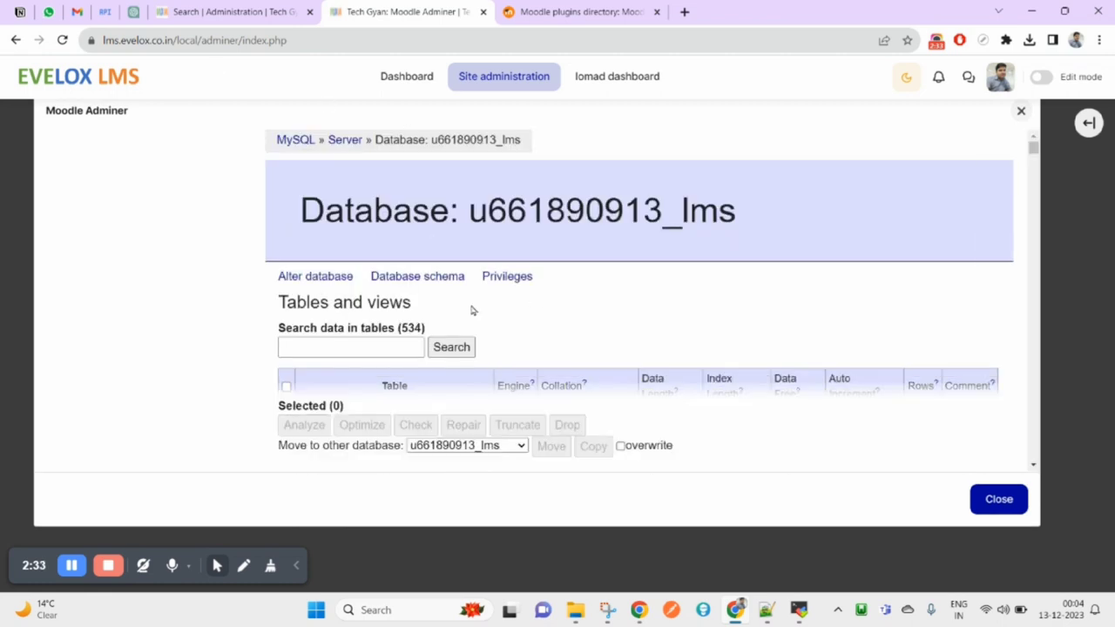
scroll(119, 412, down, 1)
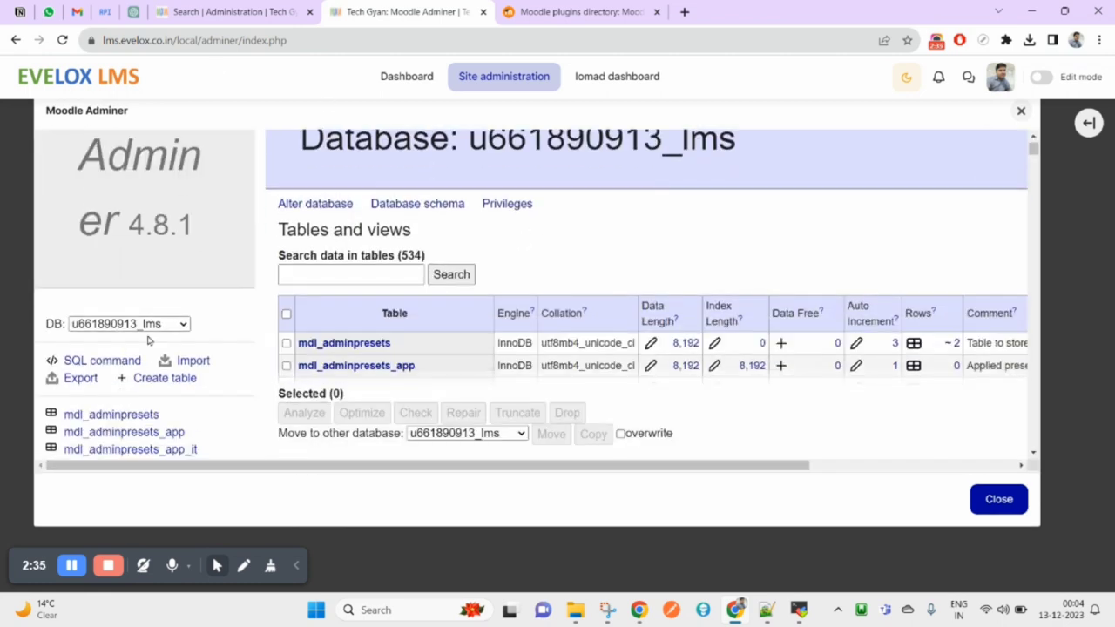
click(153, 324)
click(165, 322)
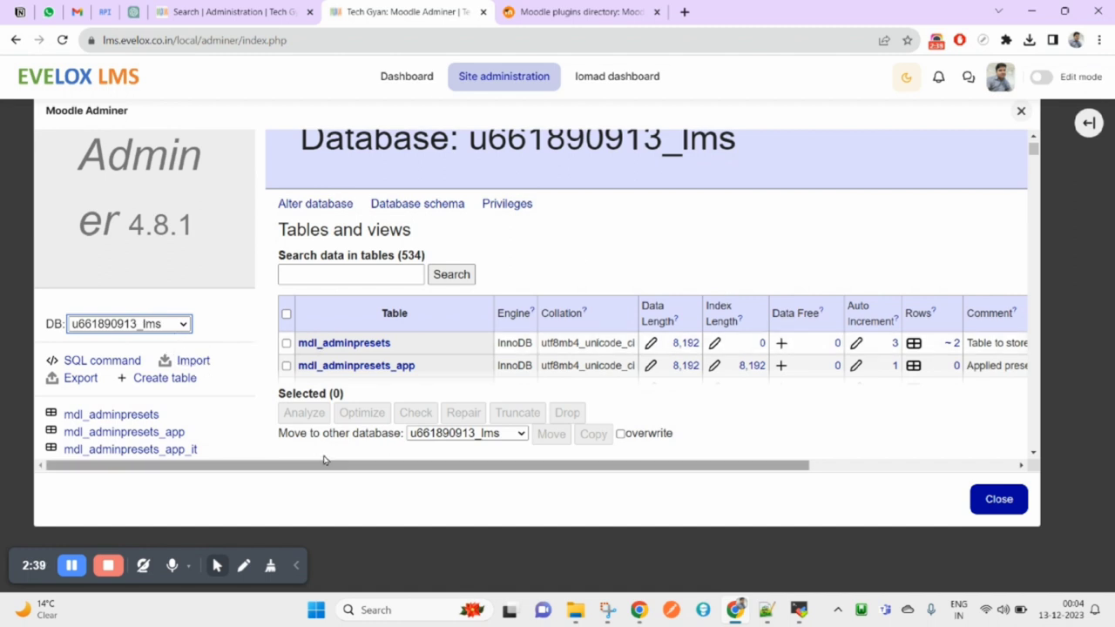
click(96, 359)
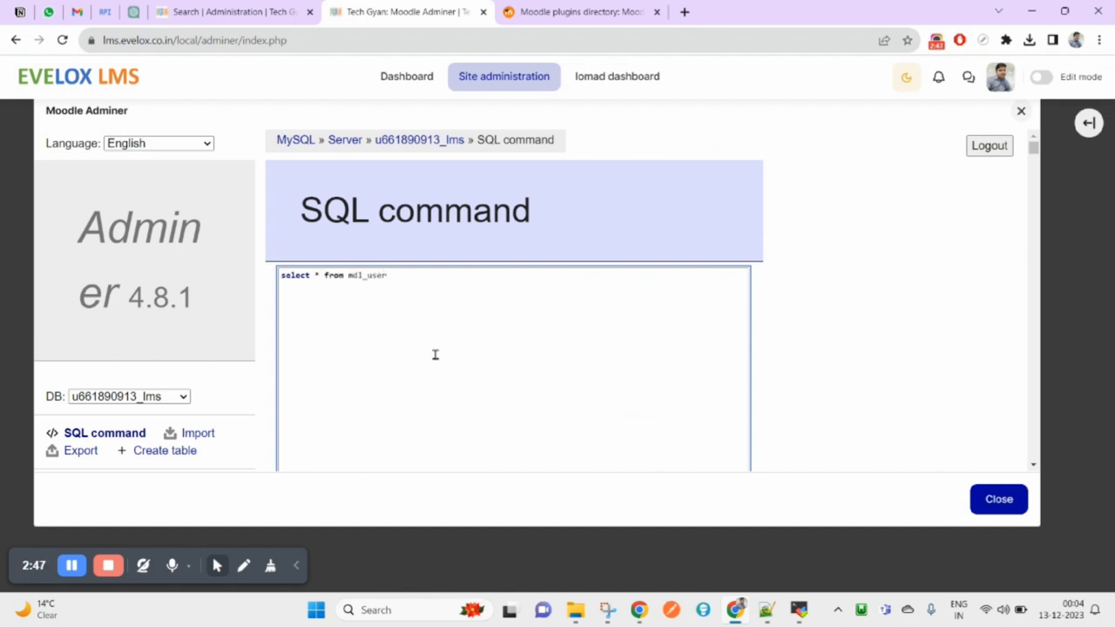
Execute 'select * from mdl_user' and scroll through the 9 returned user rows.
scroll(436, 354, down, 3)
click(319, 358)
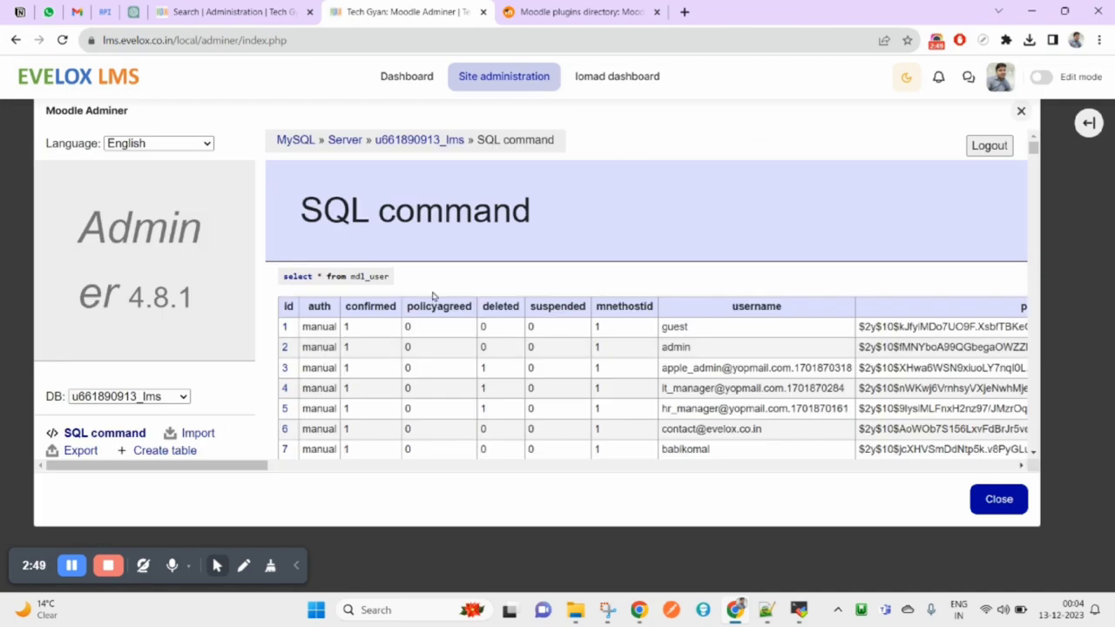
scroll(433, 296, down, 3)
scroll(458, 346, up, 3)
scroll(488, 279, down, 4)
scroll(525, 219, up, 2)
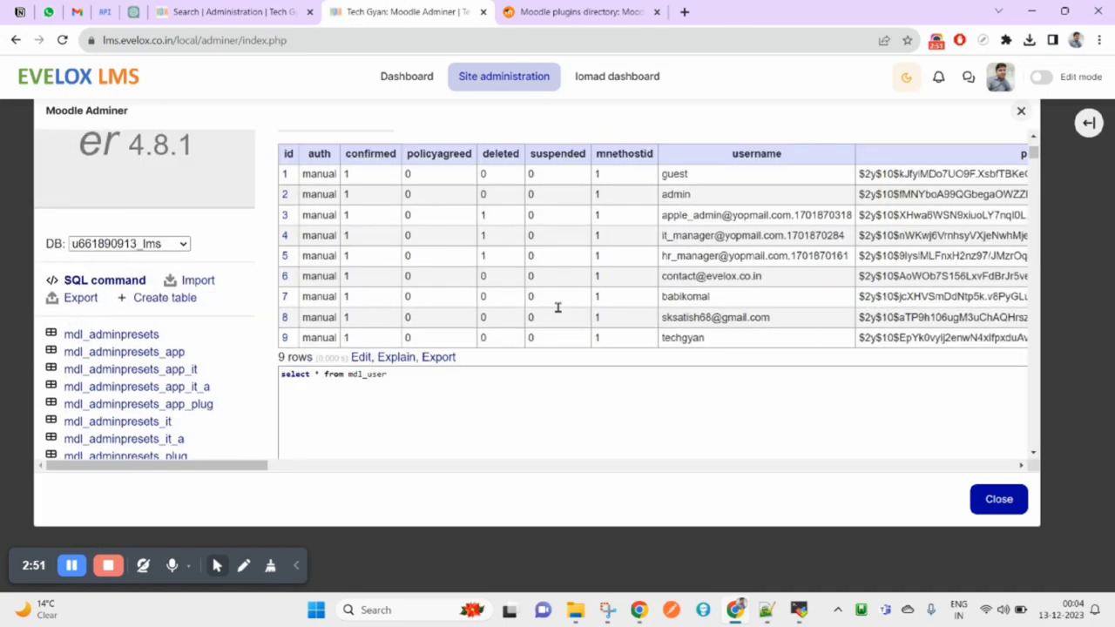
scroll(558, 307, down, 4)
scroll(558, 307, up, 5)
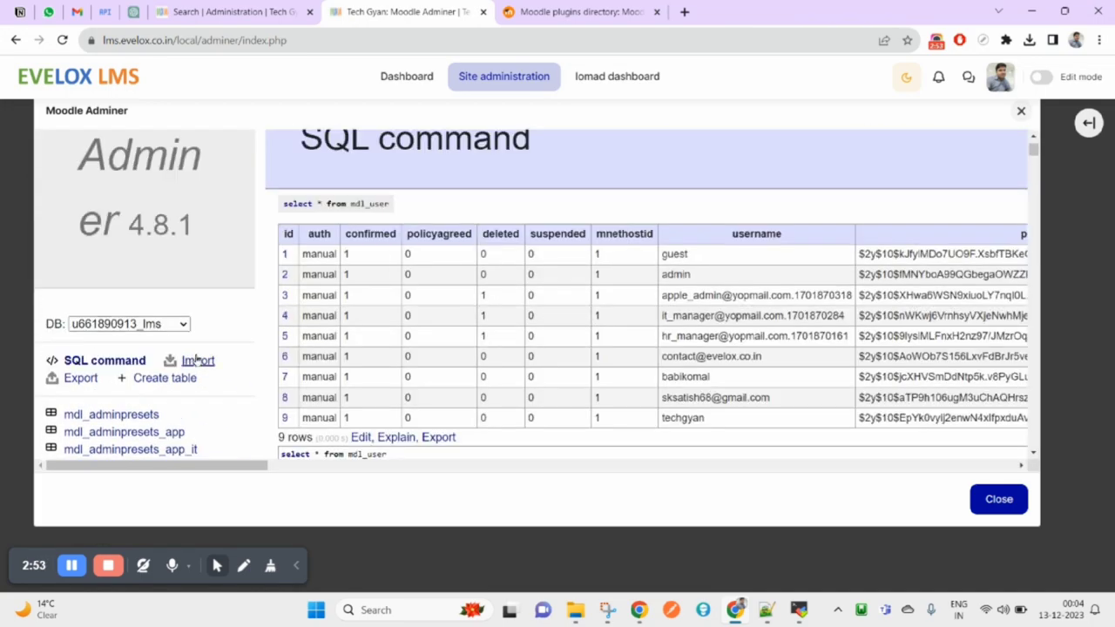
click(80, 379)
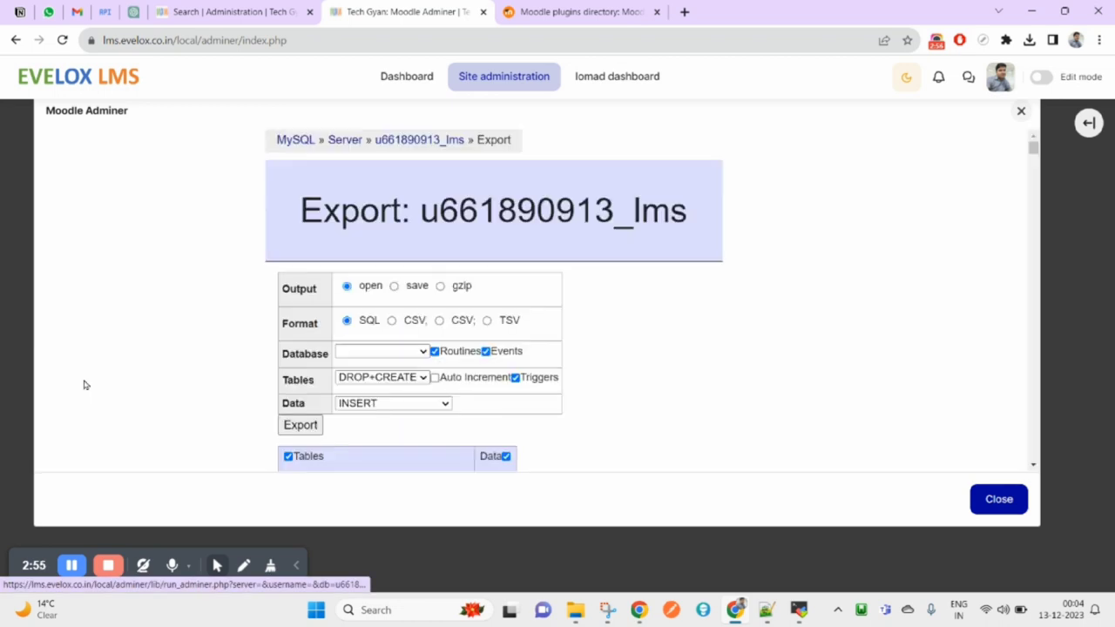
click(394, 287)
scroll(453, 349, down, 5)
scroll(517, 417, up, 4)
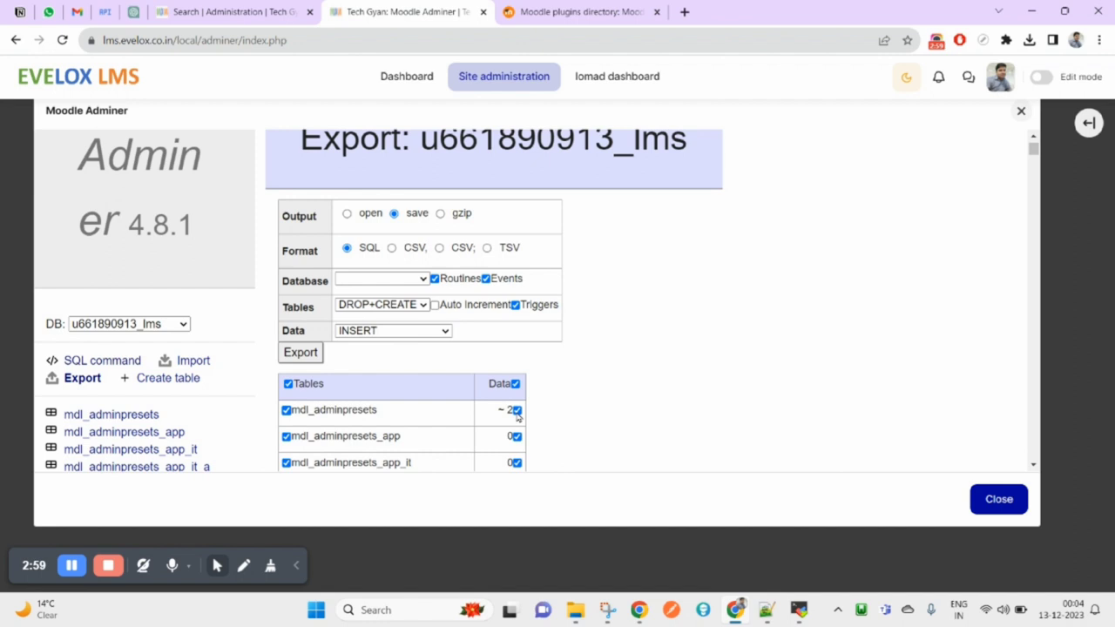
click(314, 352)
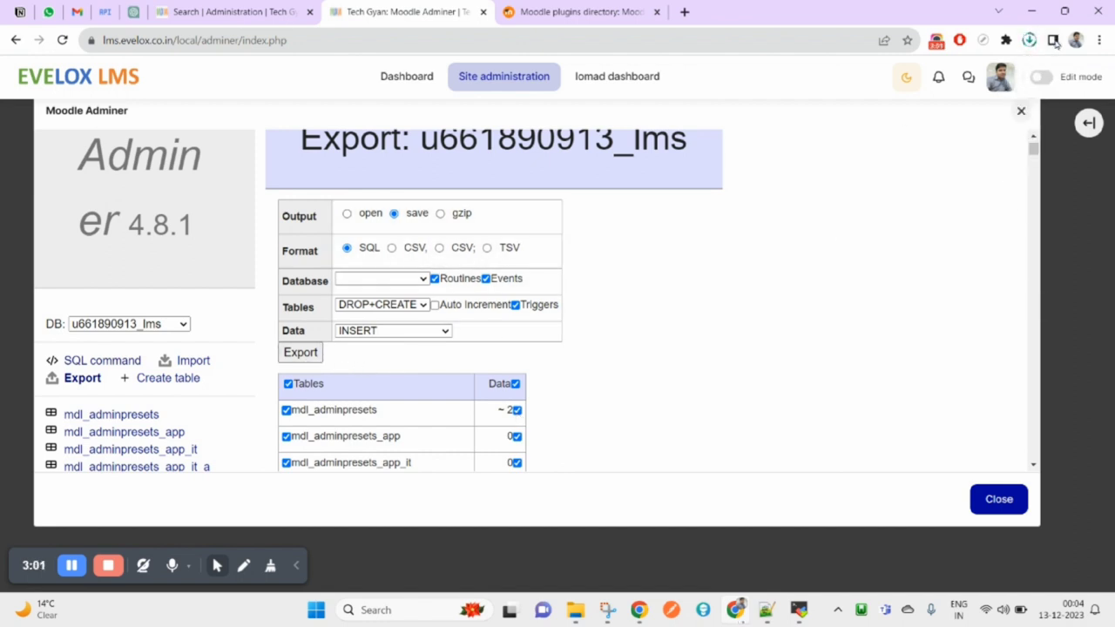
Dismiss the 2.7 MB download notice and close the Adminer window.
click(676, 297)
scroll(475, 397, up, 2)
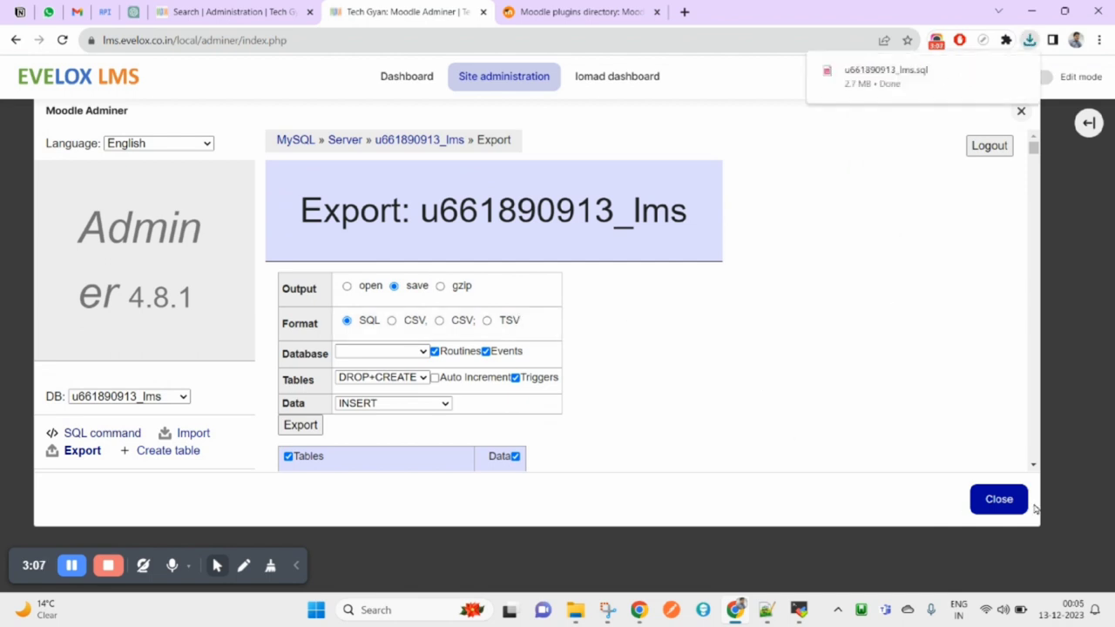
click(1000, 500)
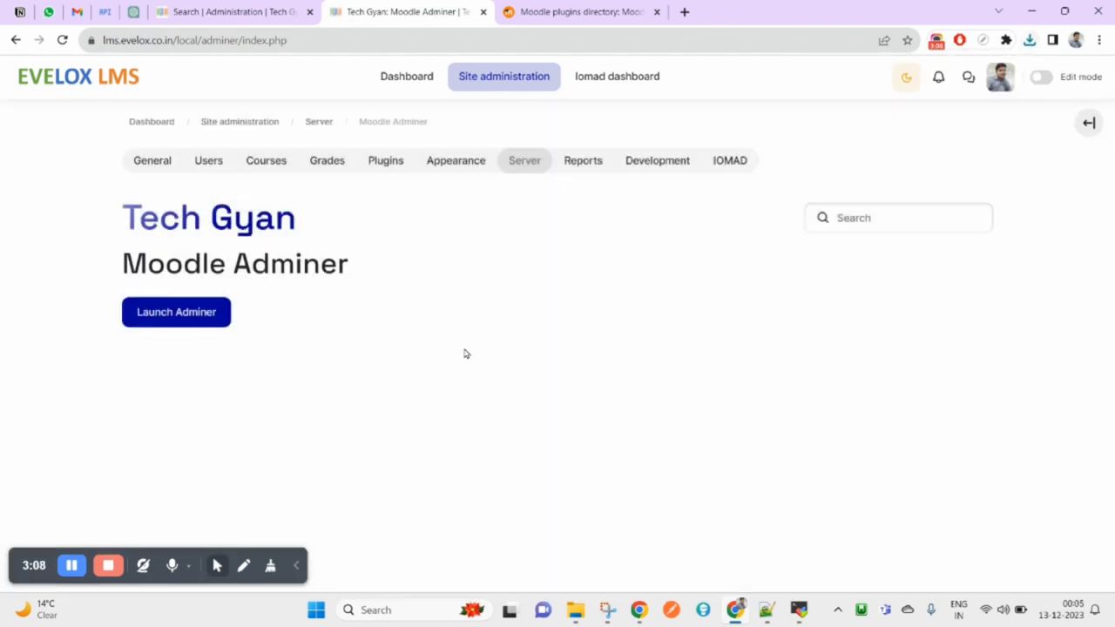
Show the Server settings after briefly viewing Reports, highlighting the Moodle Adminer entry.
click(524, 164)
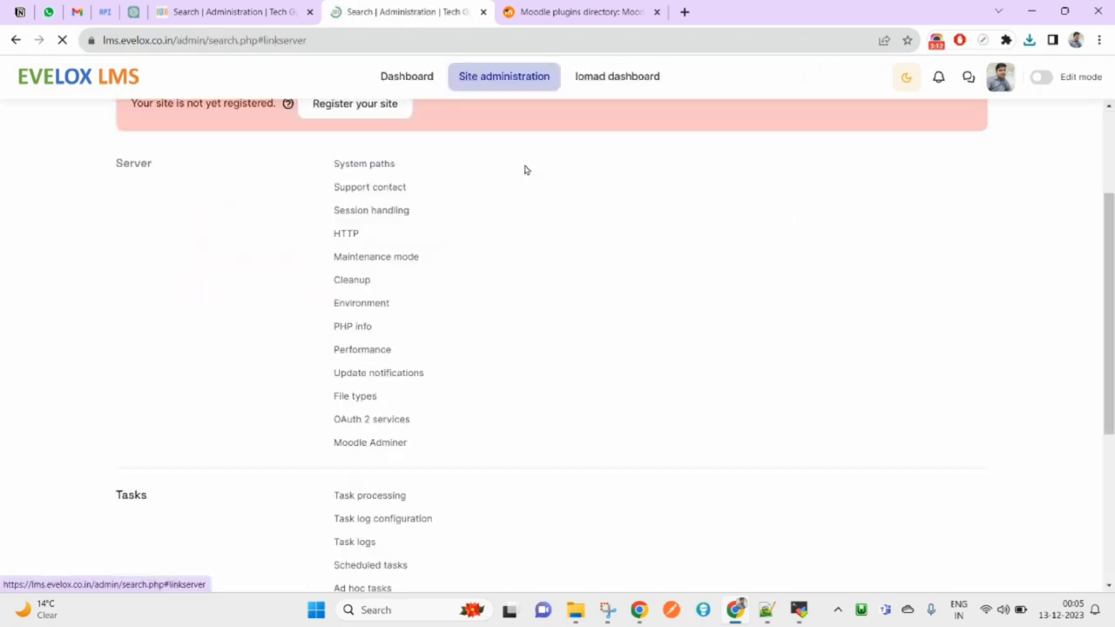
scroll(461, 383, up, 2)
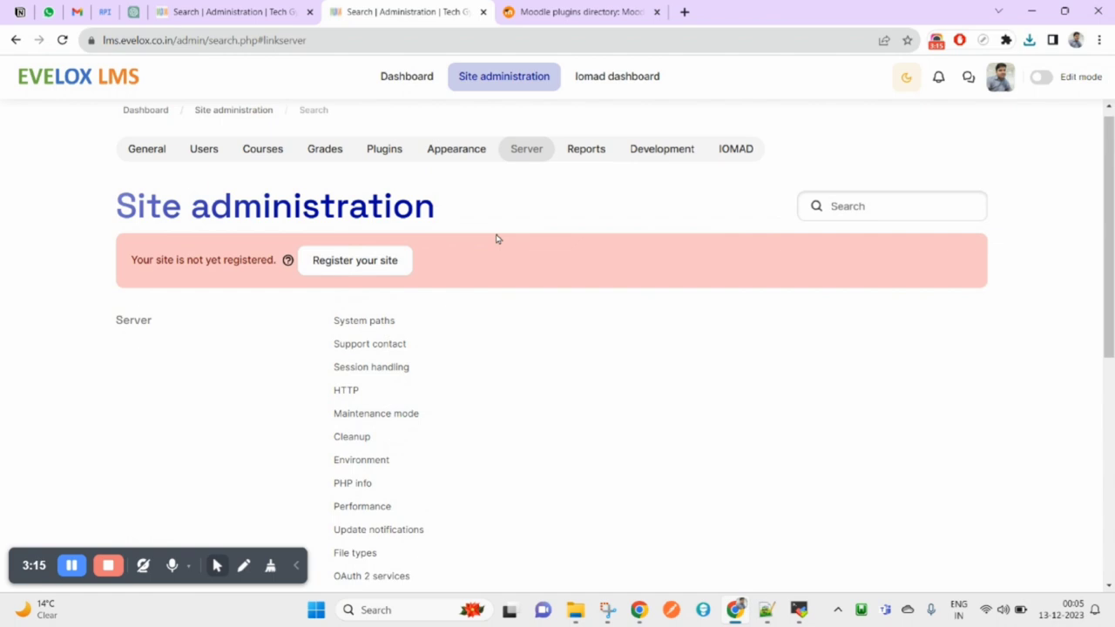
click(579, 172)
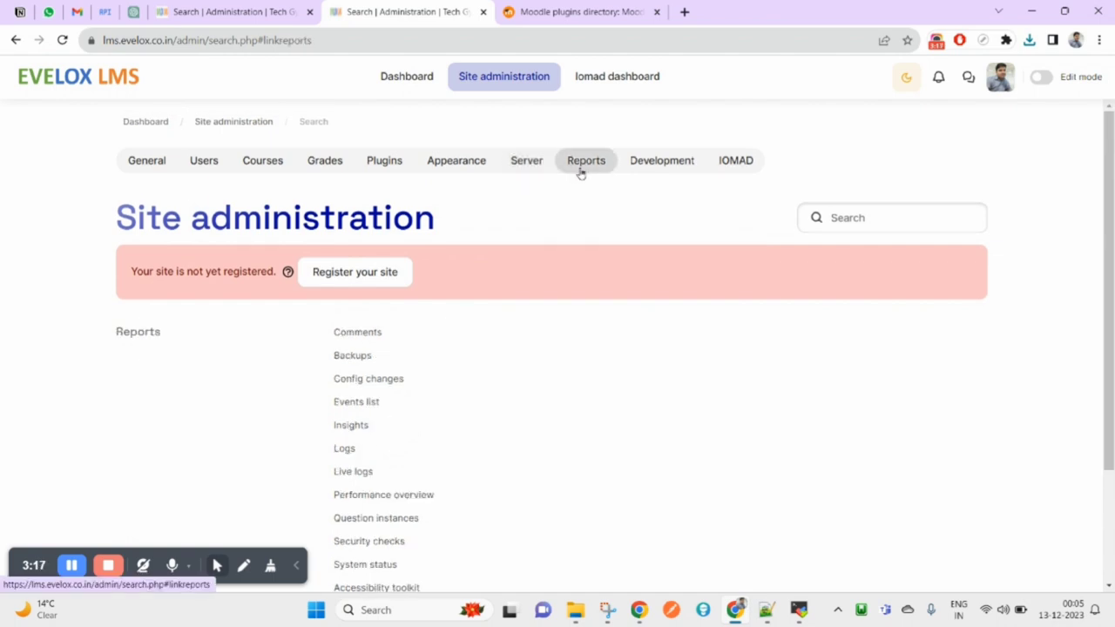
click(516, 166)
scroll(438, 310, down, 3)
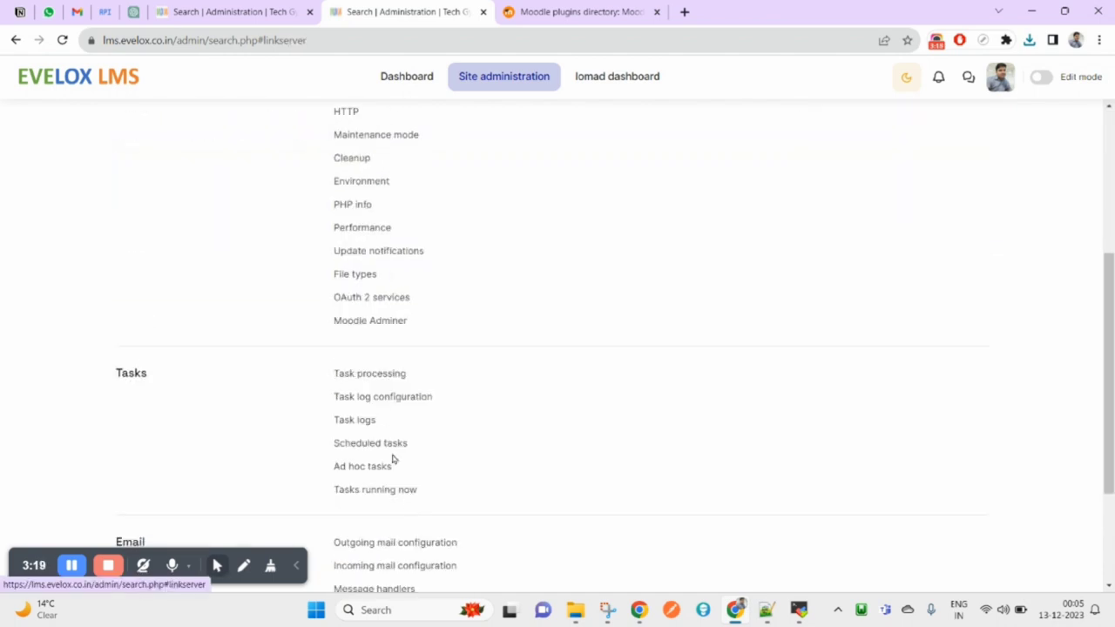
drag(427, 320, 331, 318)
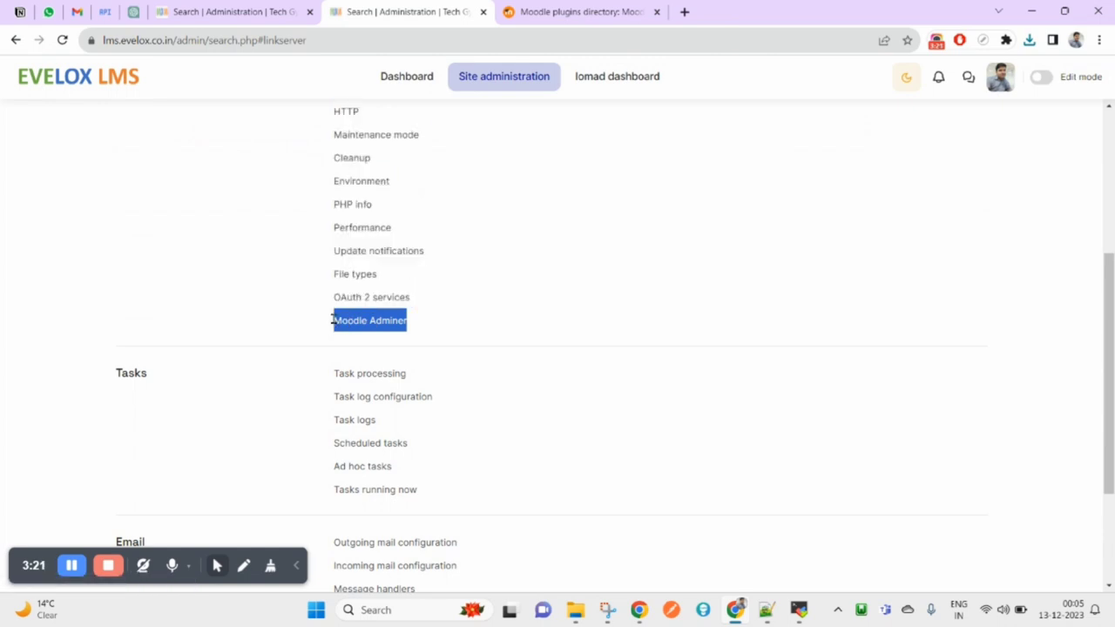
scroll(583, 345, up, 1)
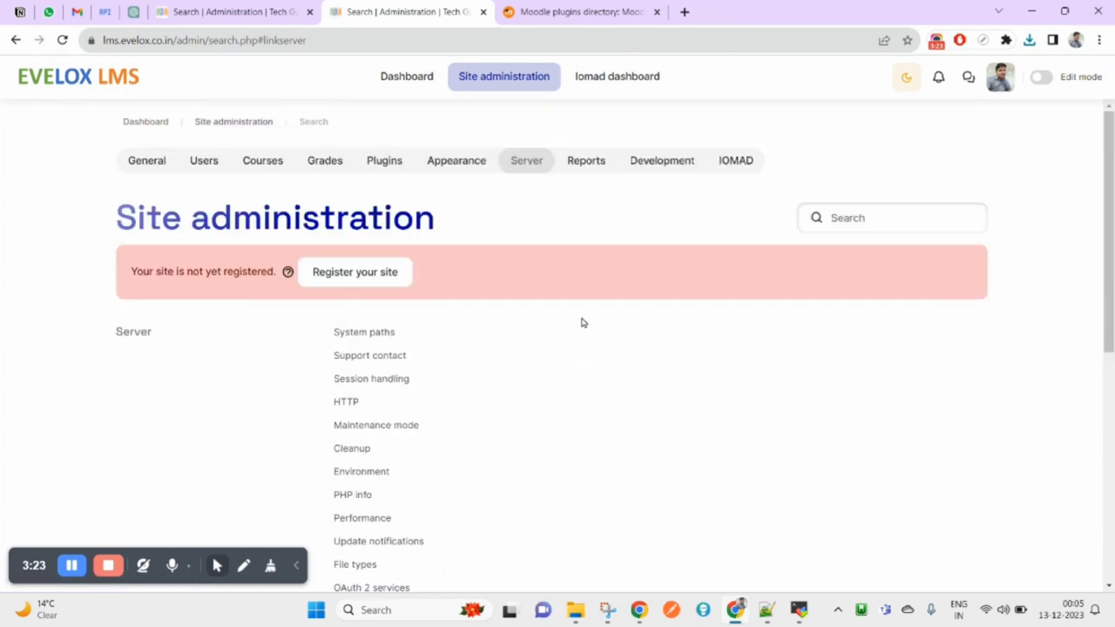
click(385, 163)
scroll(591, 352, down, 15)
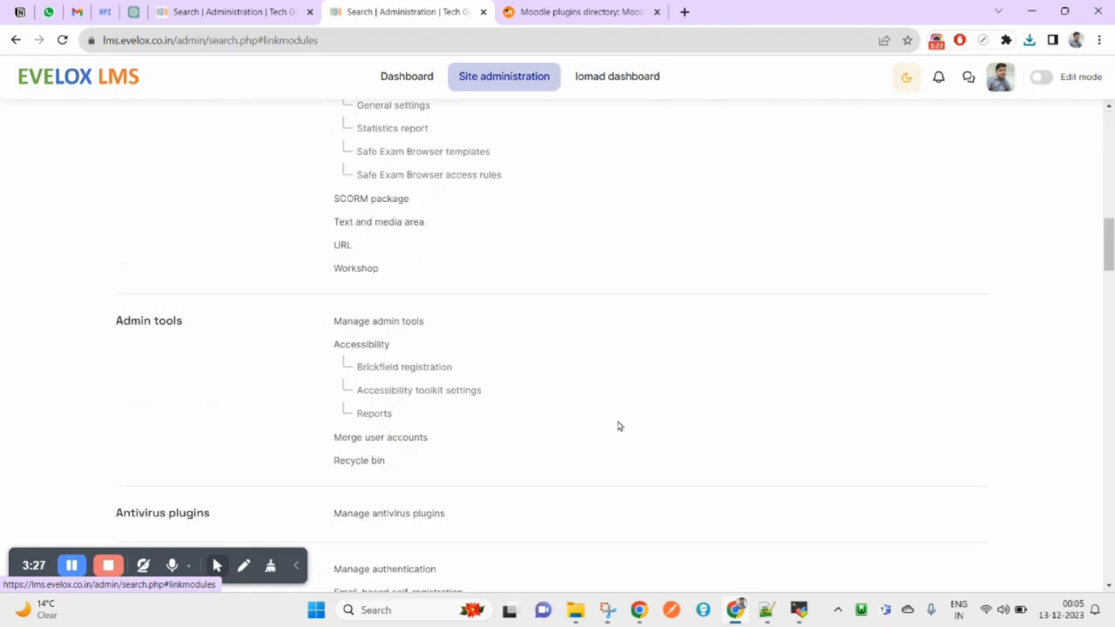
key(ctrl+f)
text(local)
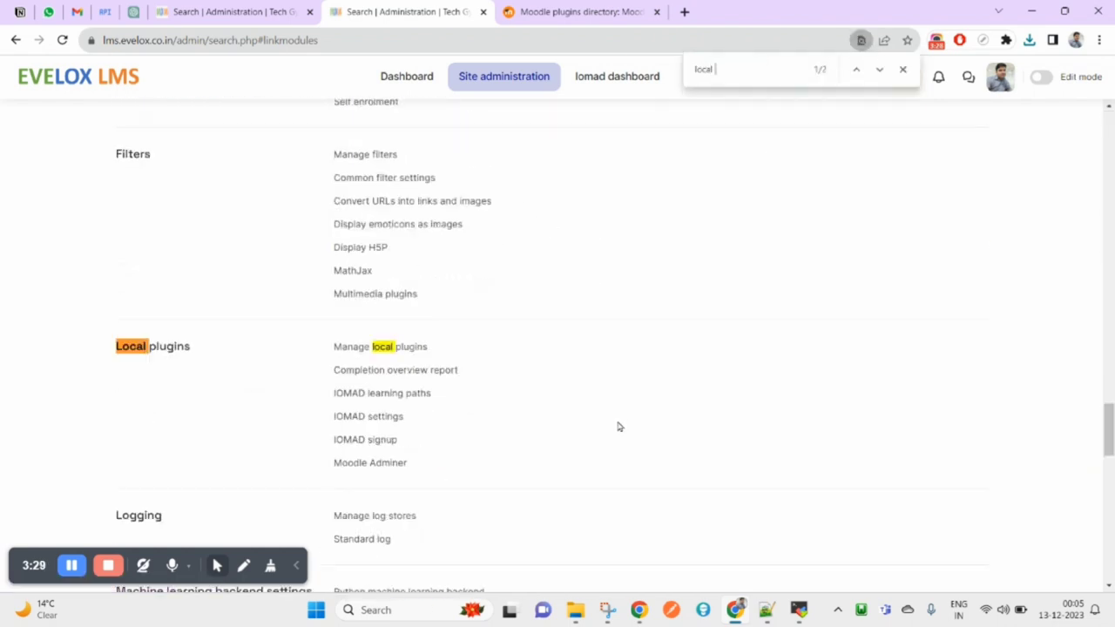
drag(410, 468, 68, 56)
click(446, 464)
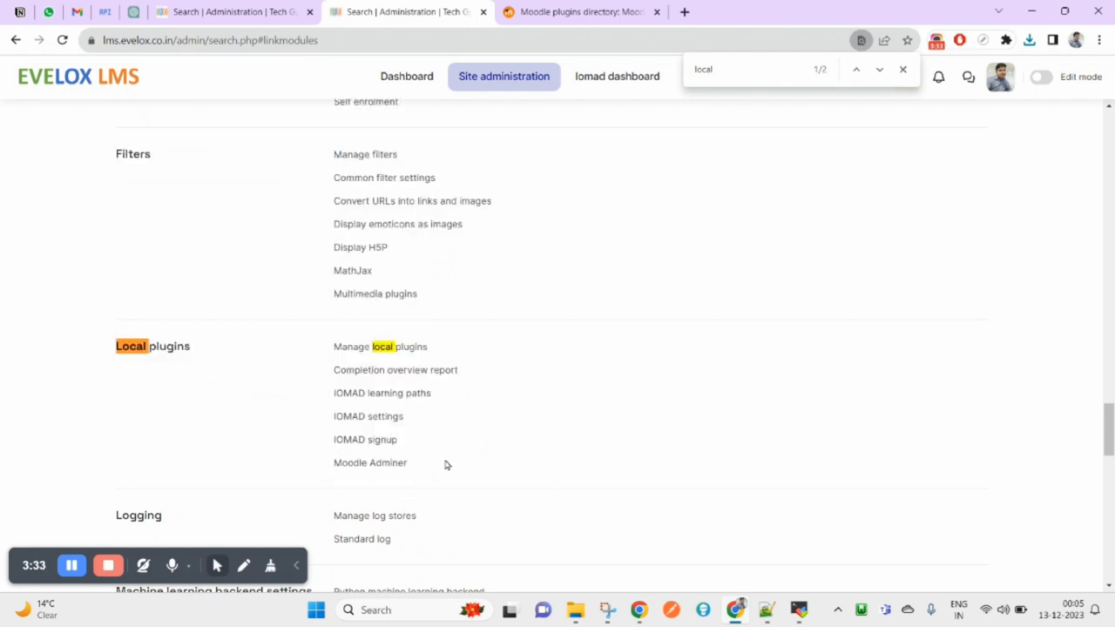
click(378, 464)
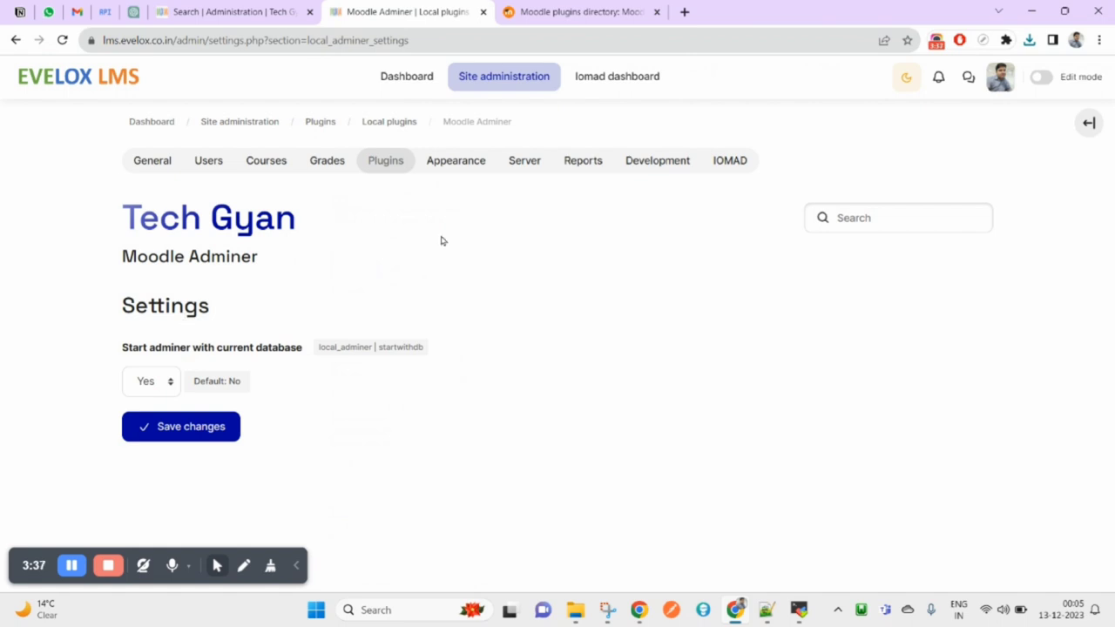
click(524, 164)
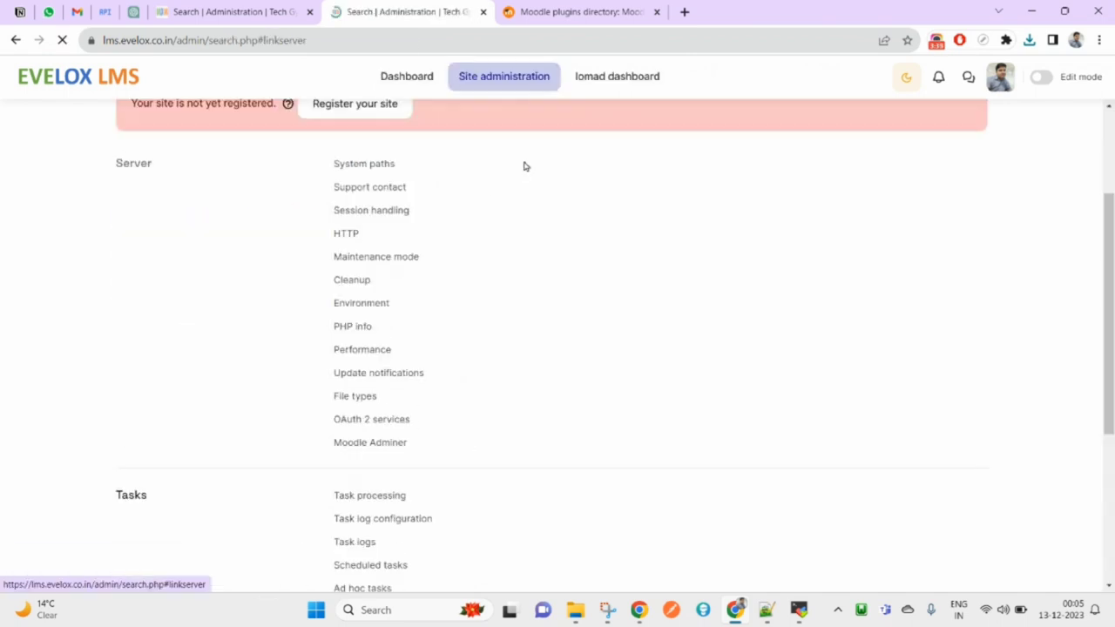
scroll(521, 218, up, 2)
scroll(463, 403, down, 3)
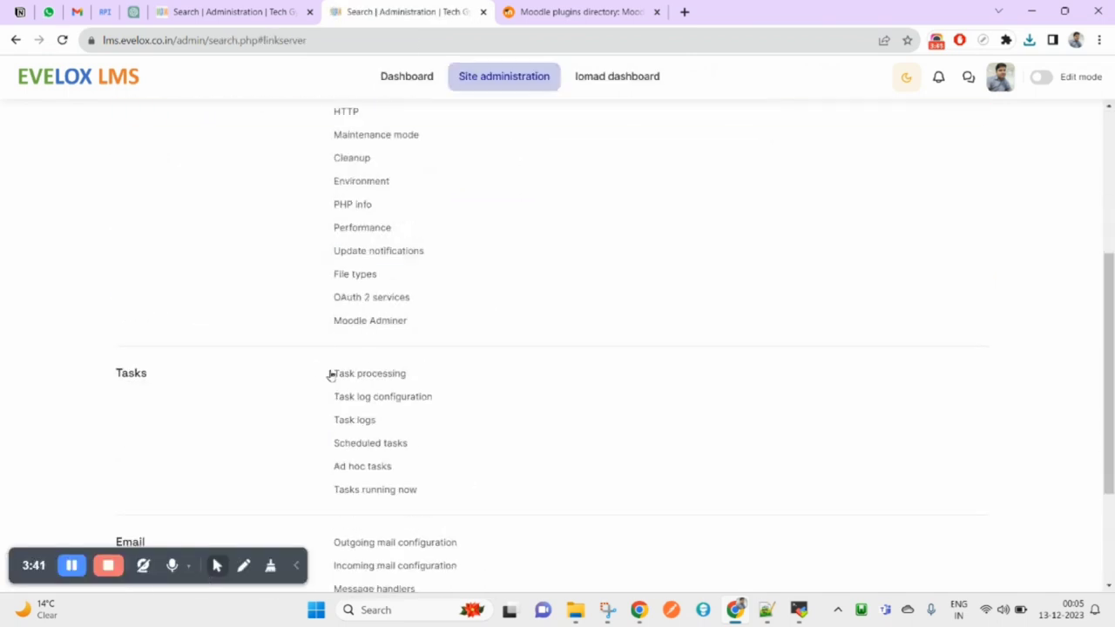
drag(405, 336, 341, 322)
scroll(682, 293, up, 1)
scroll(889, 251, up, 3)
click(507, 87)
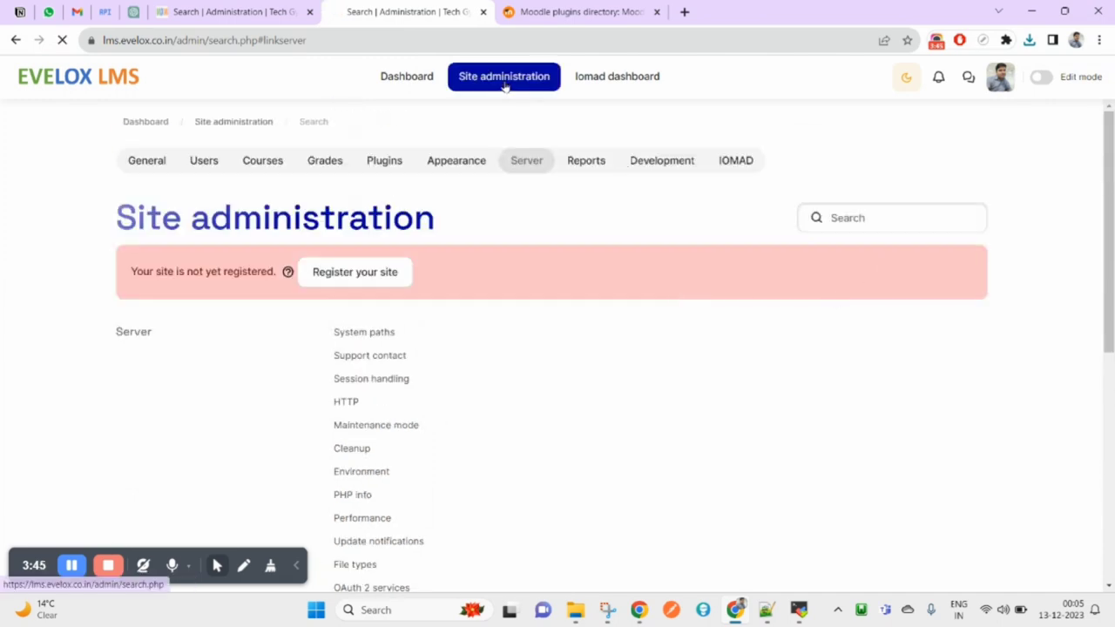
Search administration for 'adminer', open Moodle Adminer from the results, then close the Adminer window.
click(854, 220)
text(adminer)
key(Return)
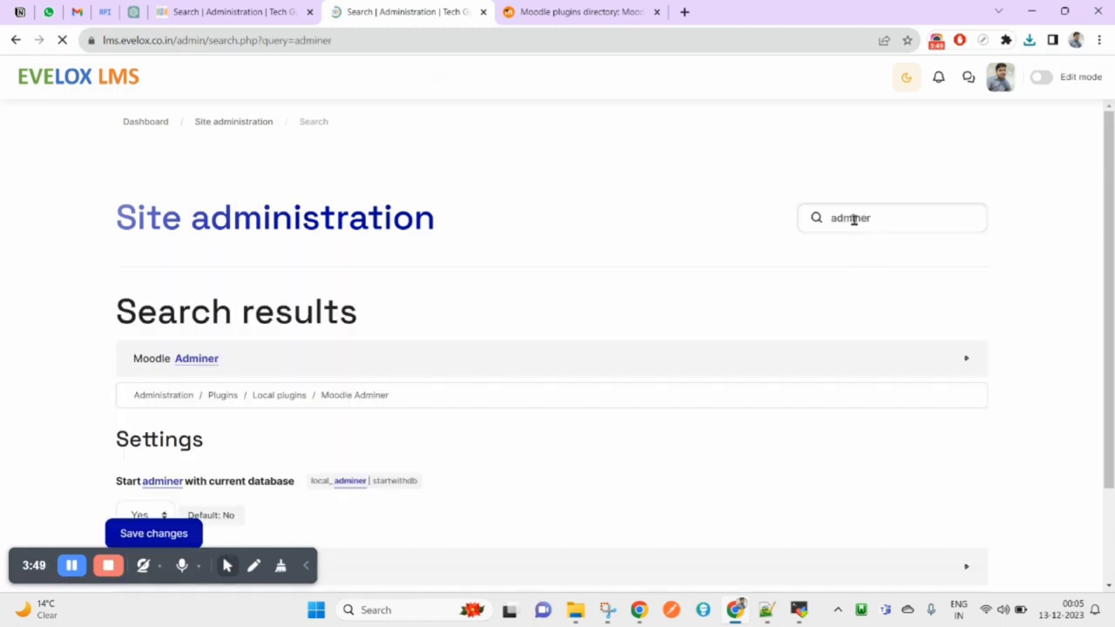
scroll(193, 373, down, 1)
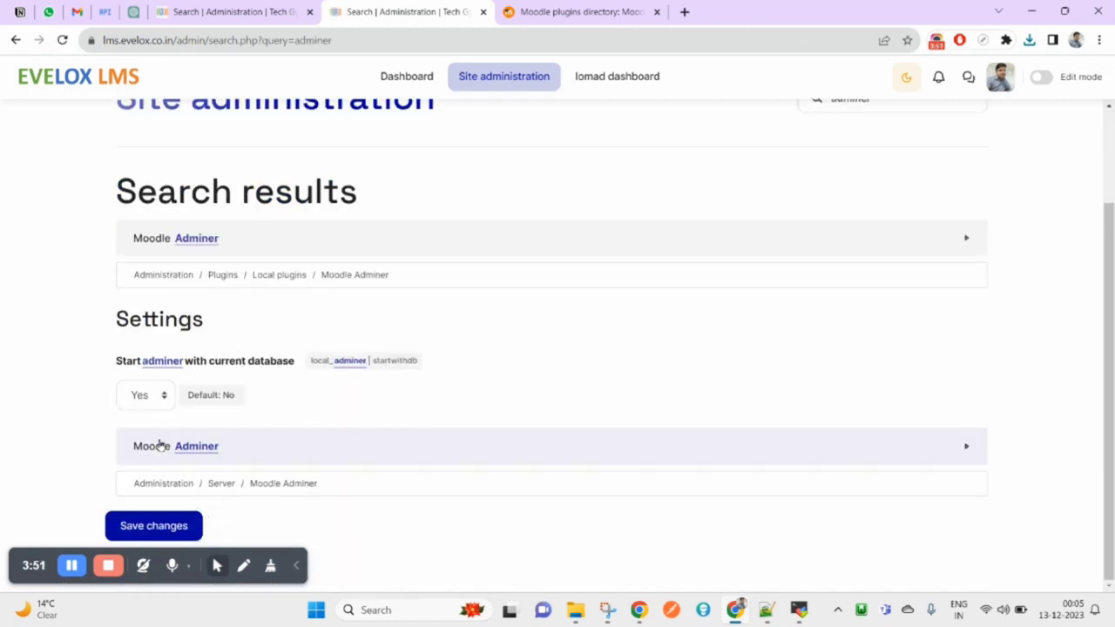
click(199, 448)
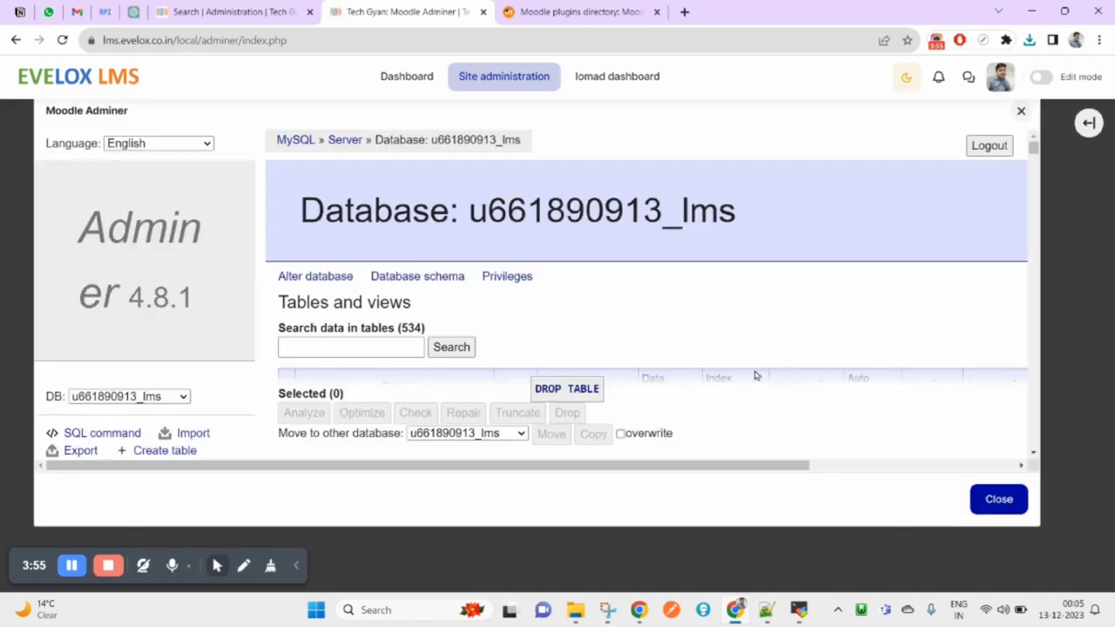
scroll(566, 383, down, 5)
click(1014, 511)
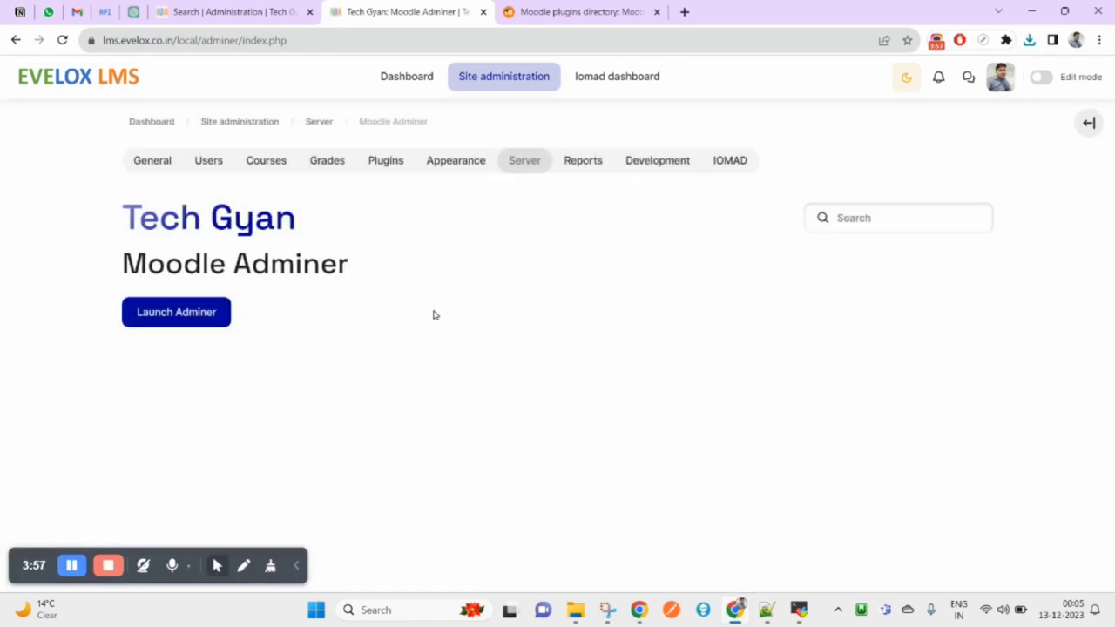